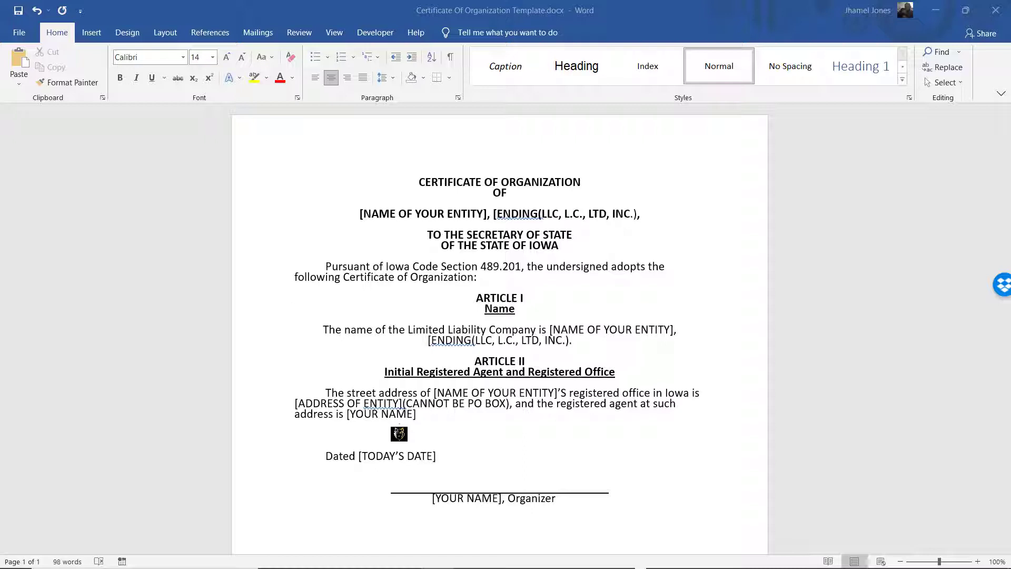
Examine the certificate template's date line and the Article II paragraph on the registered office and agent.
click(433, 422)
click(349, 419)
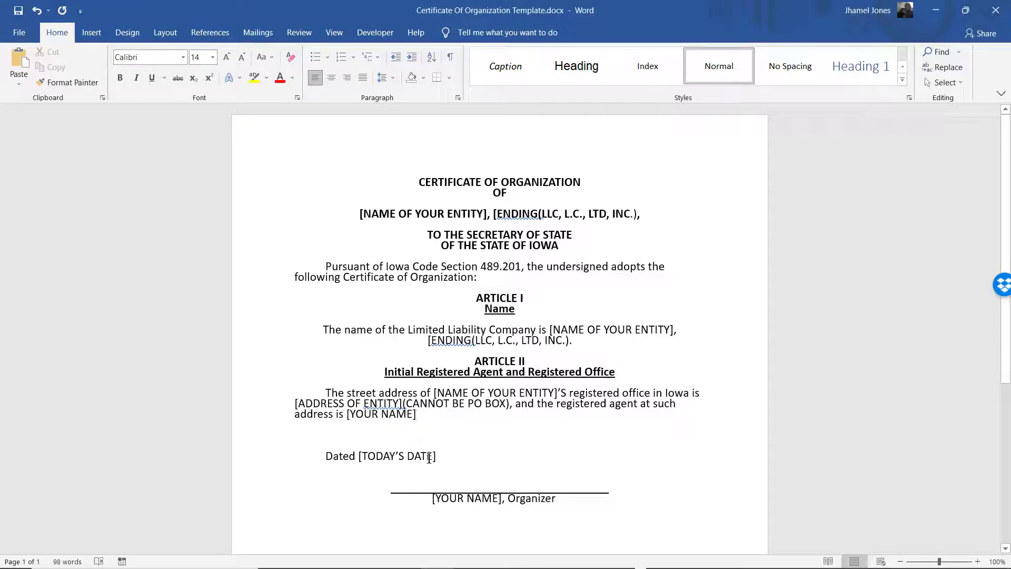
drag(448, 456, 321, 456)
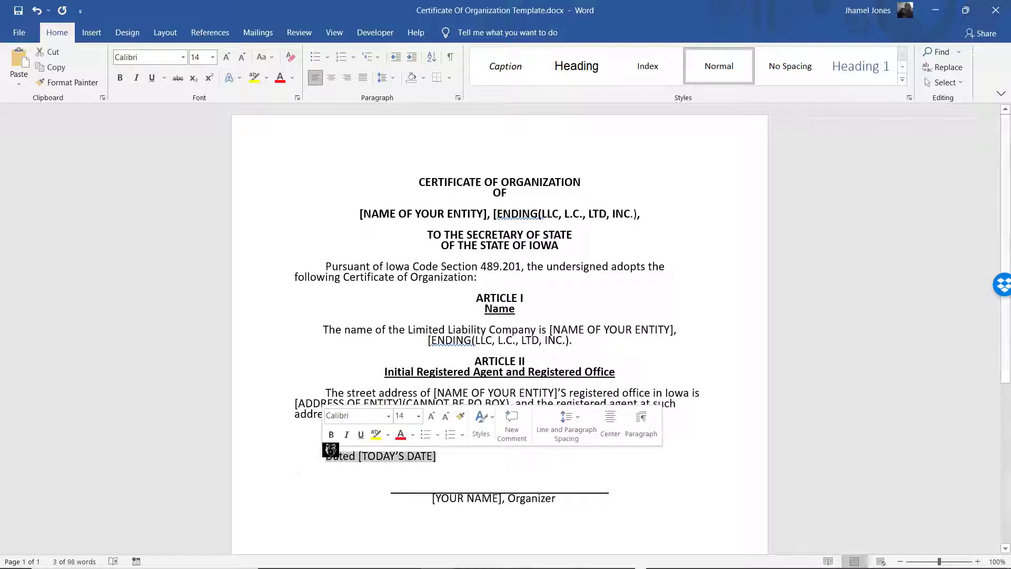
click(311, 442)
drag(326, 393, 417, 417)
click(432, 423)
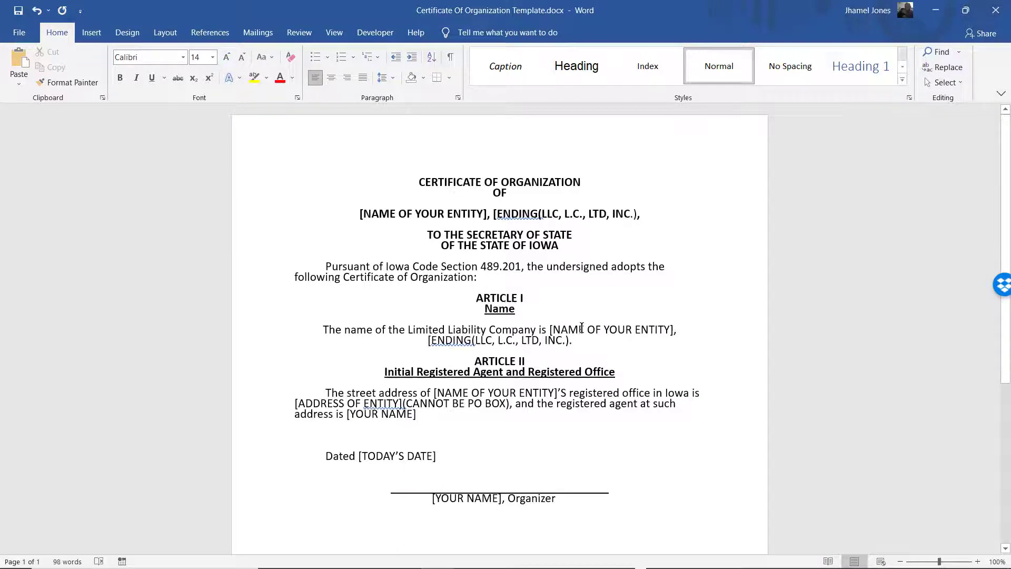
scroll(409, 375, down, 3)
scroll(410, 375, up, 3)
drag(418, 415, 308, 395)
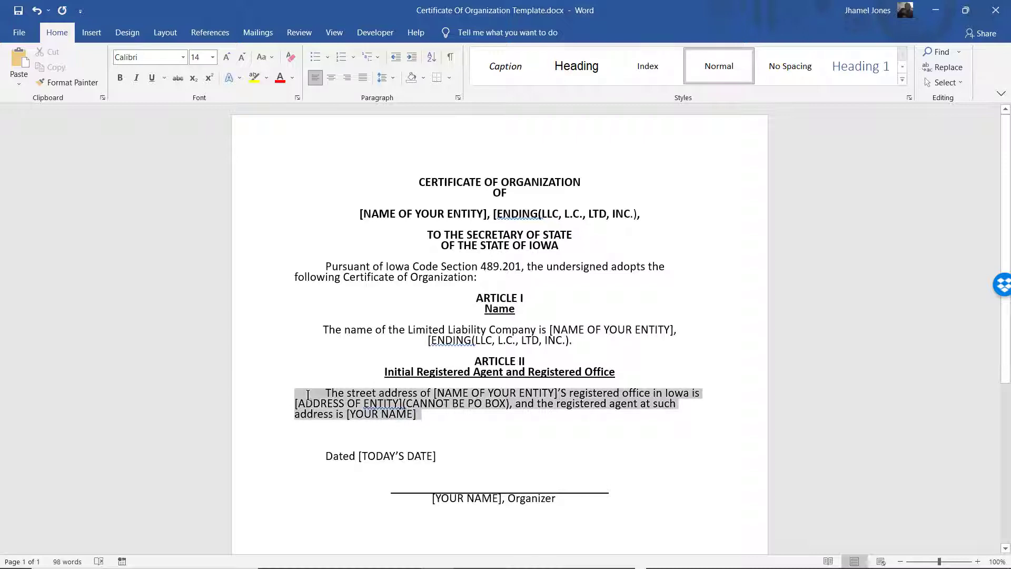
click(390, 296)
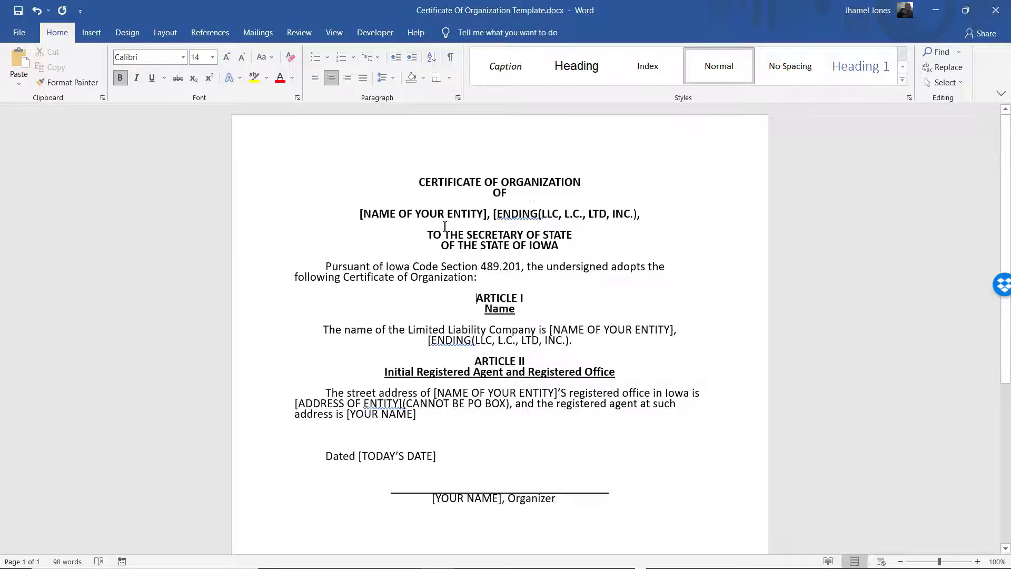
Examine the heading's entity name and ending placeholders, the Iowa Code Section 489.201 reference and the Article I name clause.
drag(363, 217, 565, 213)
click(575, 213)
drag(633, 214, 613, 215)
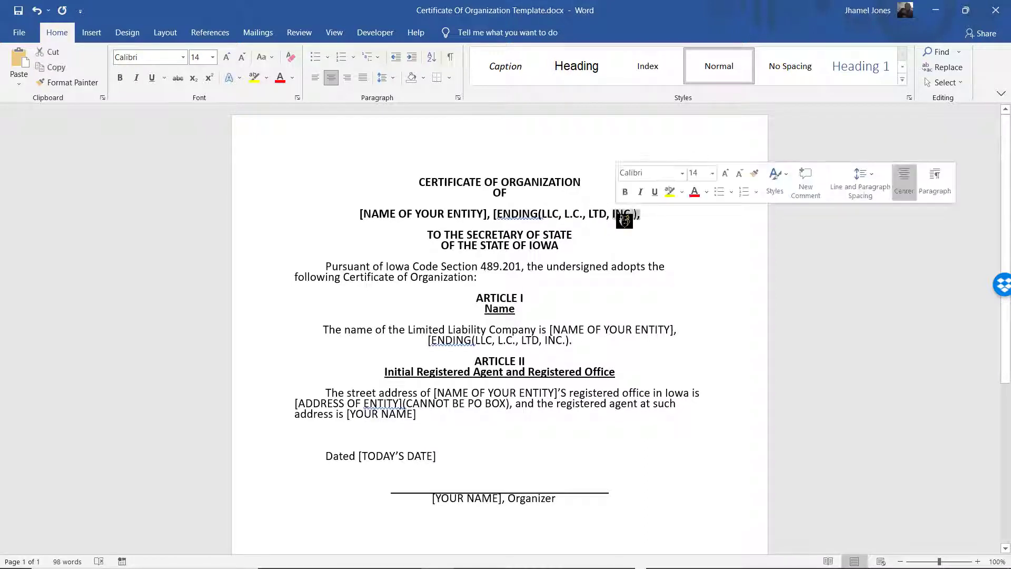
click(602, 233)
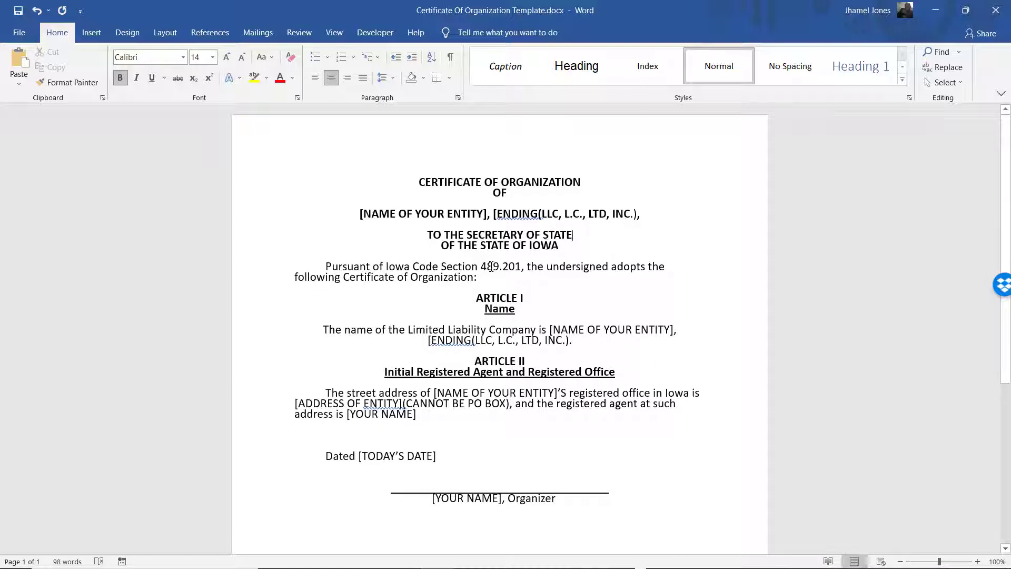
drag(521, 267, 386, 267)
click(575, 275)
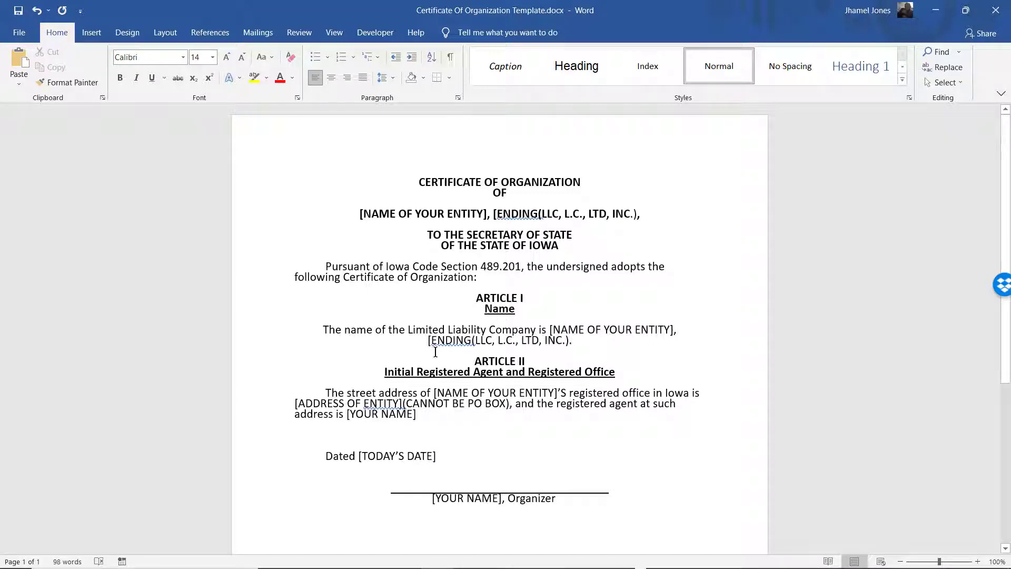
scroll(473, 339, down, 1)
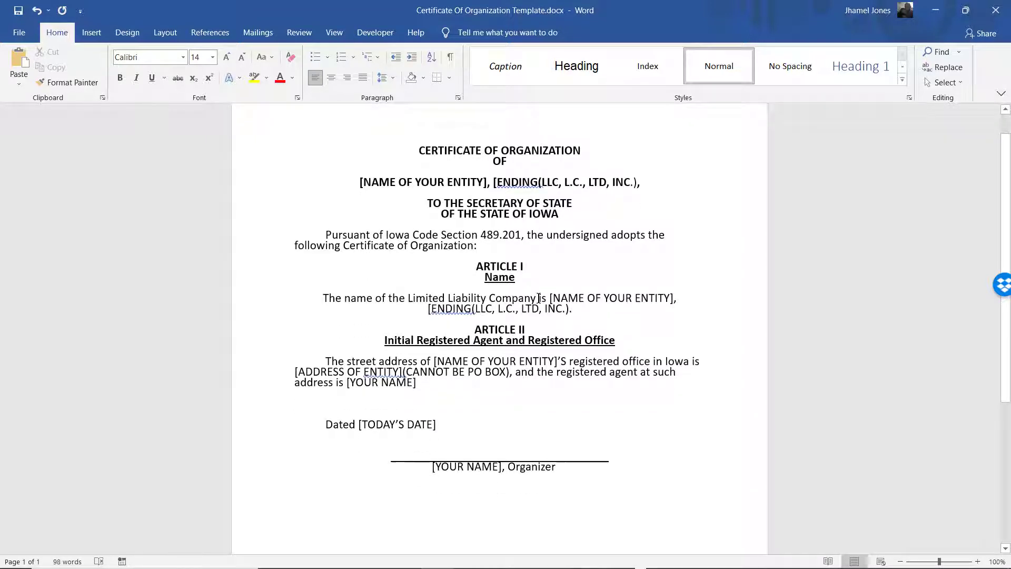
drag(536, 297, 409, 298)
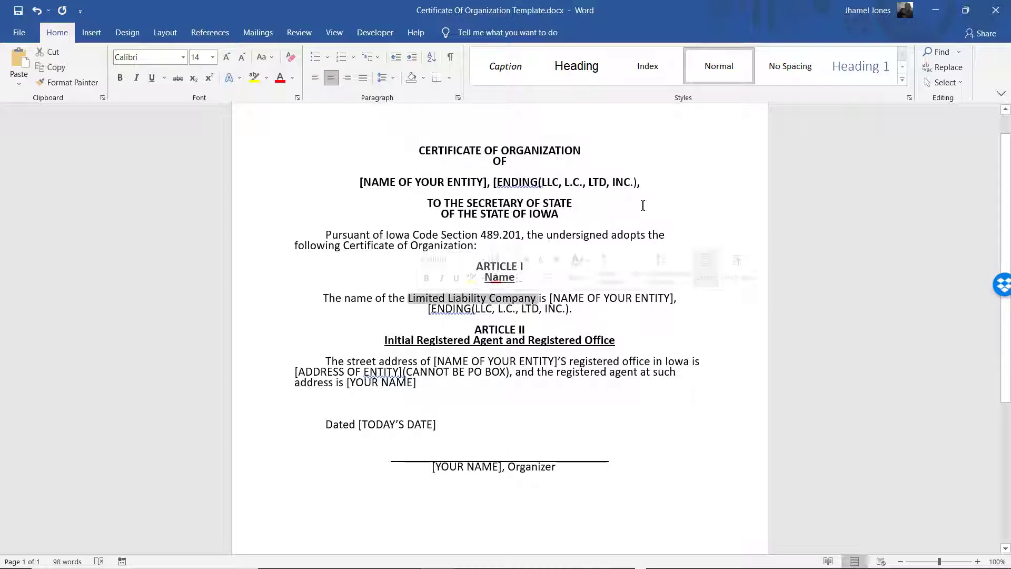
drag(641, 182, 539, 183)
drag(538, 298, 409, 297)
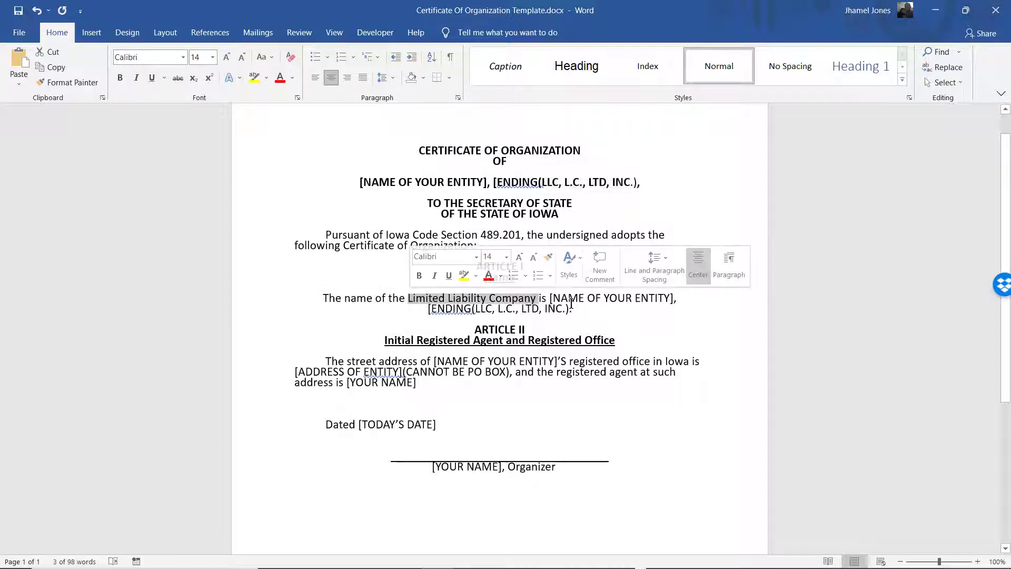
click(651, 333)
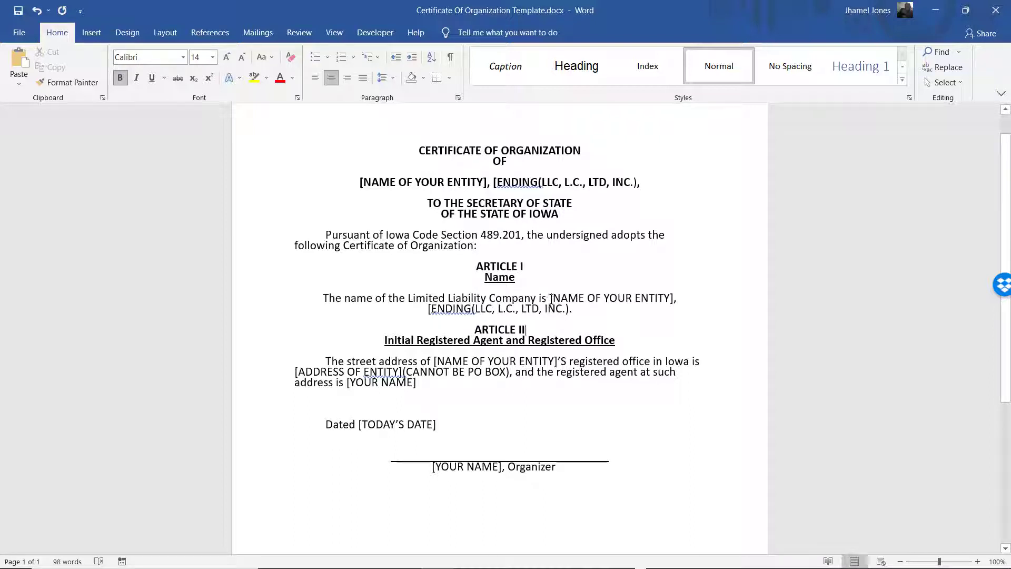
drag(552, 296, 548, 297)
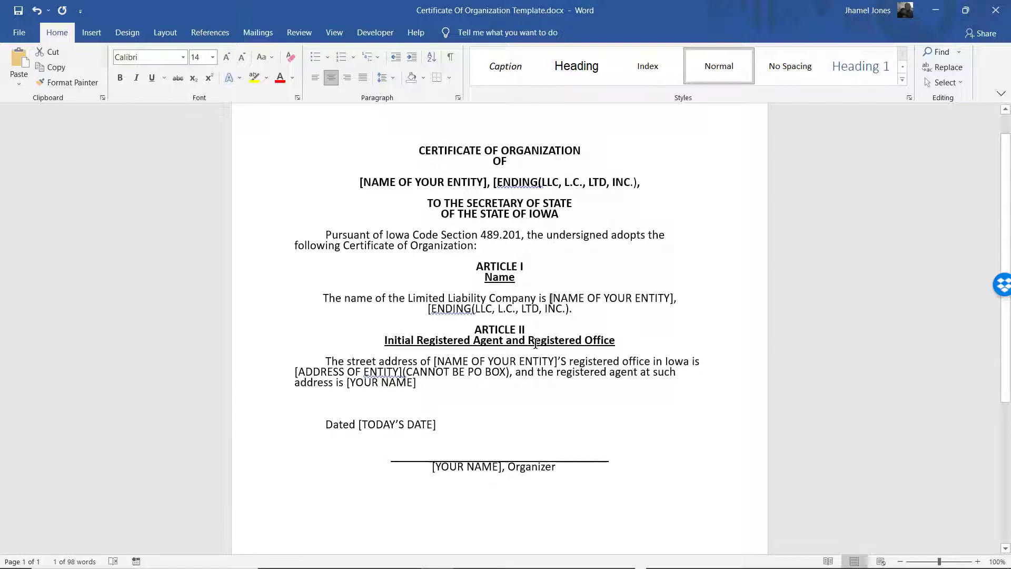
Examine the entity name and address placeholders in Article II, the date line and the organizer's signature line.
scroll(511, 301, down, 2)
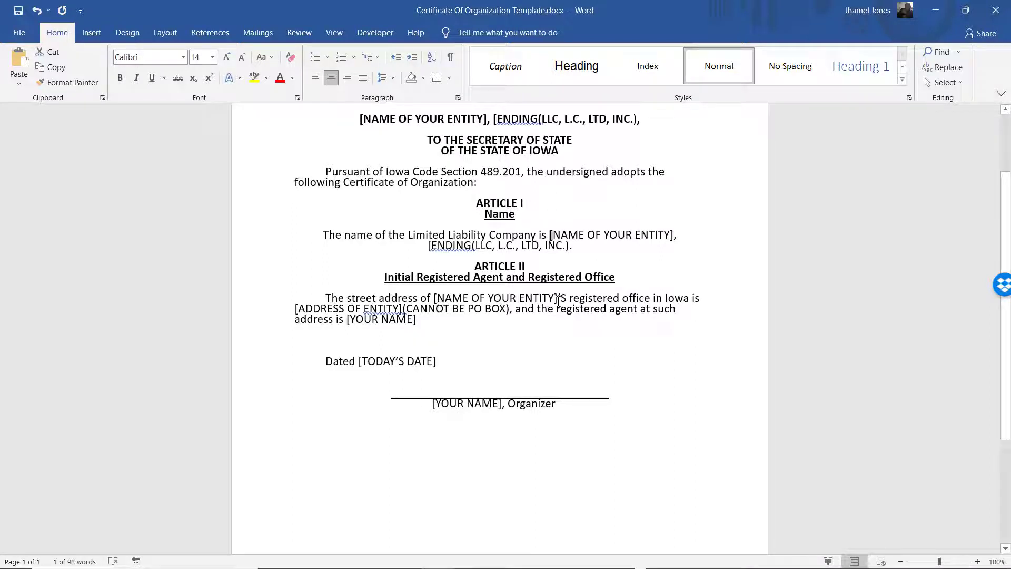
drag(557, 302, 434, 298)
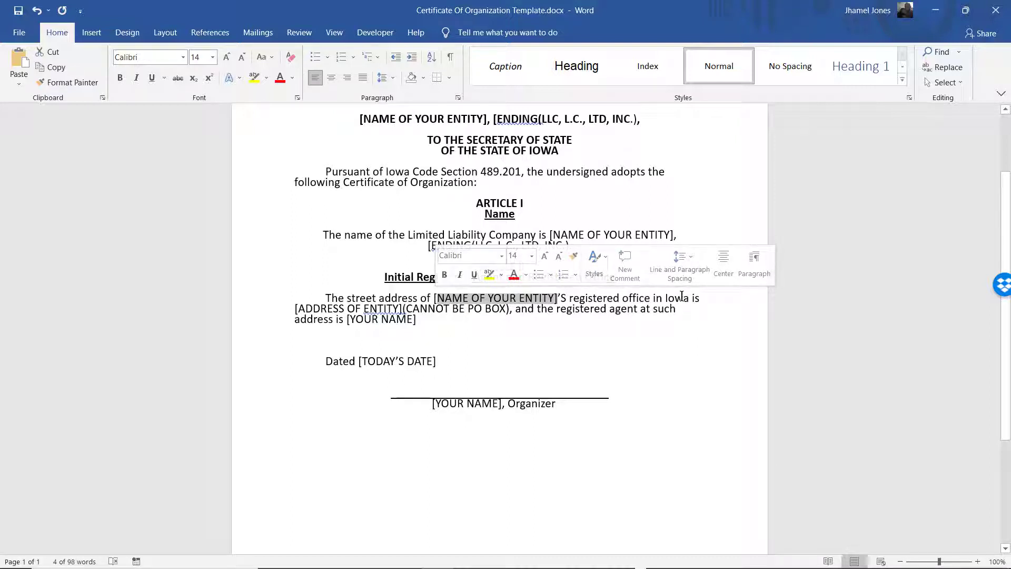
drag(673, 300, 666, 300)
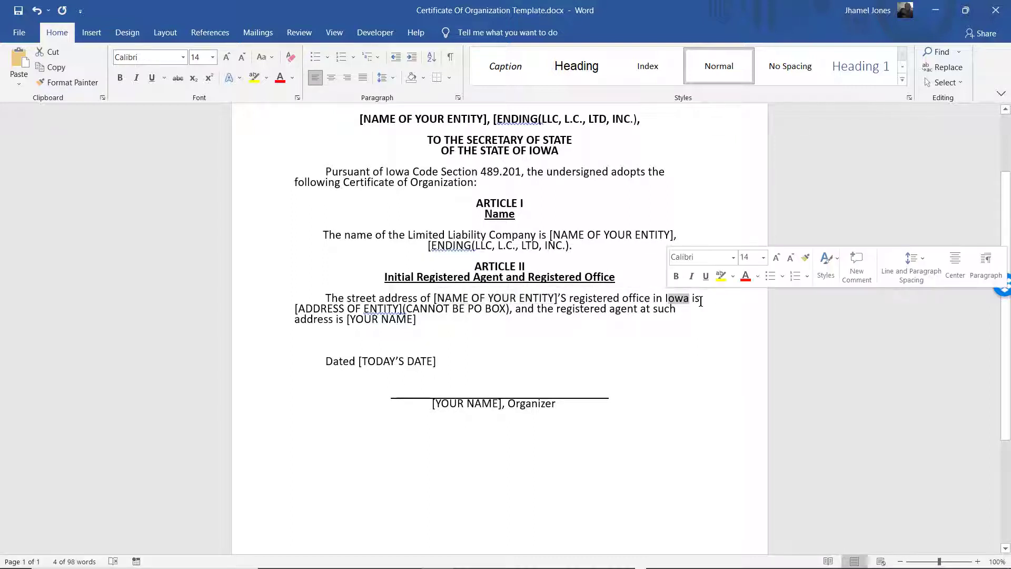
drag(404, 308, 321, 314)
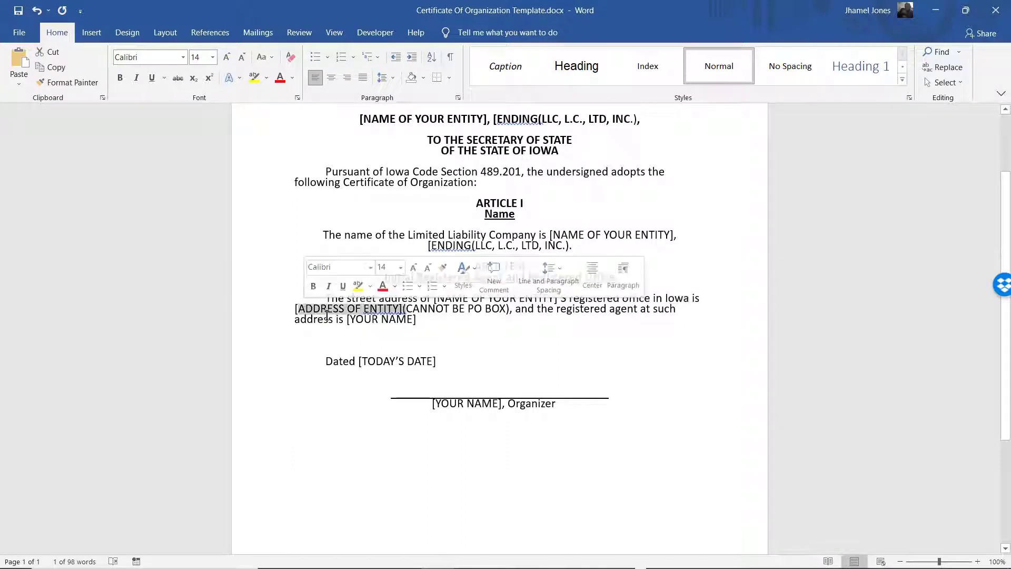
click(338, 320)
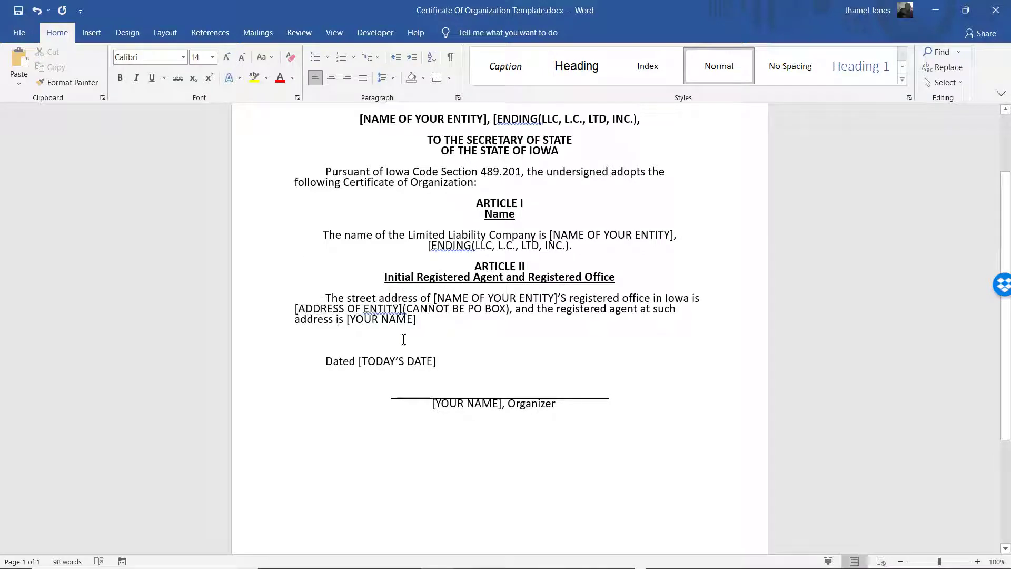
drag(515, 309, 419, 310)
click(452, 327)
drag(443, 362, 358, 362)
click(322, 398)
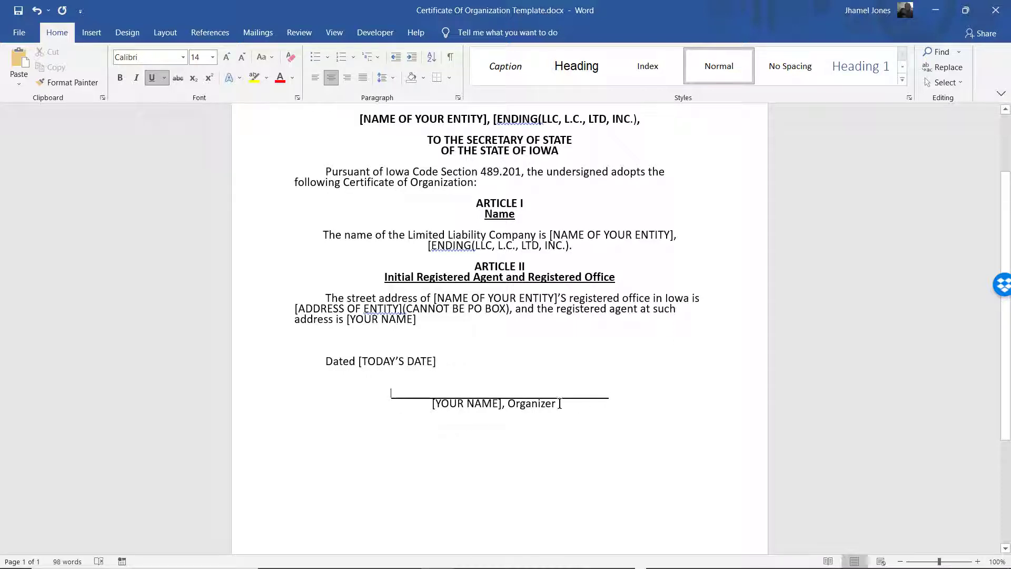
drag(437, 412, 516, 411)
click(560, 430)
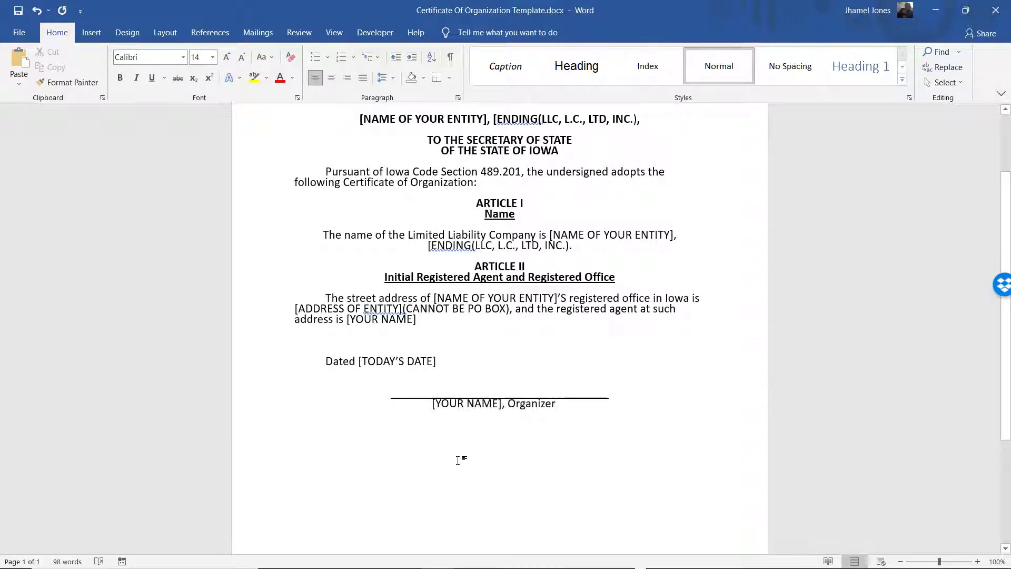
scroll(499, 443, down, 3)
scroll(500, 439, up, 4)
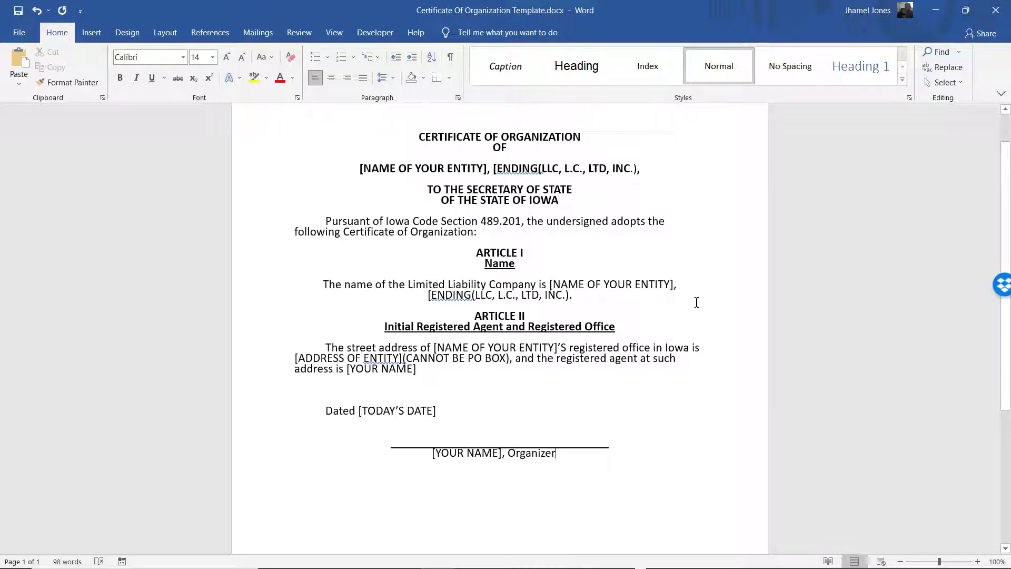
Switch to Chrome and look over the sos.iowa.gov home page, its web address and its business and online filing options.
click(941, 11)
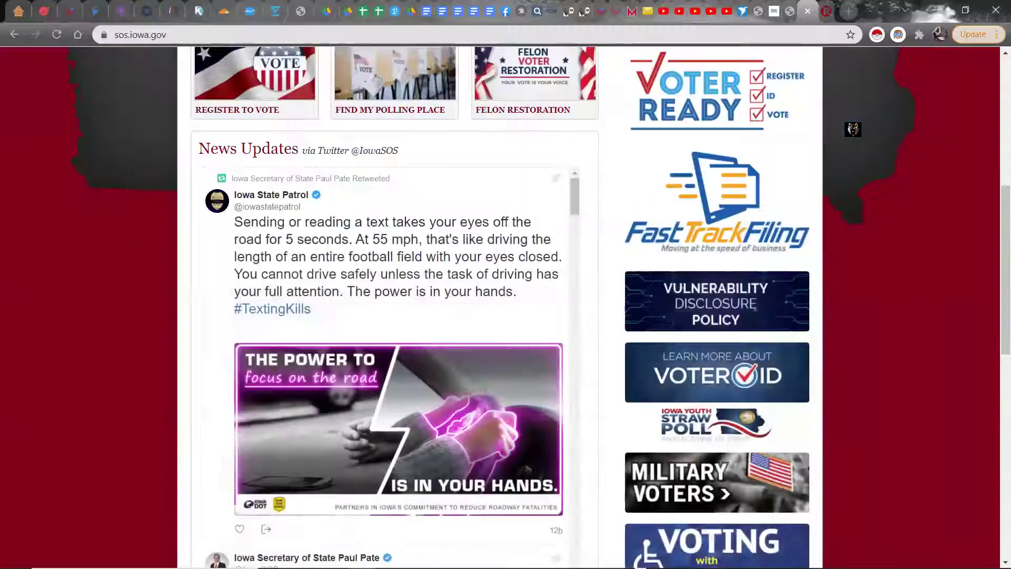
scroll(549, 335, up, 7)
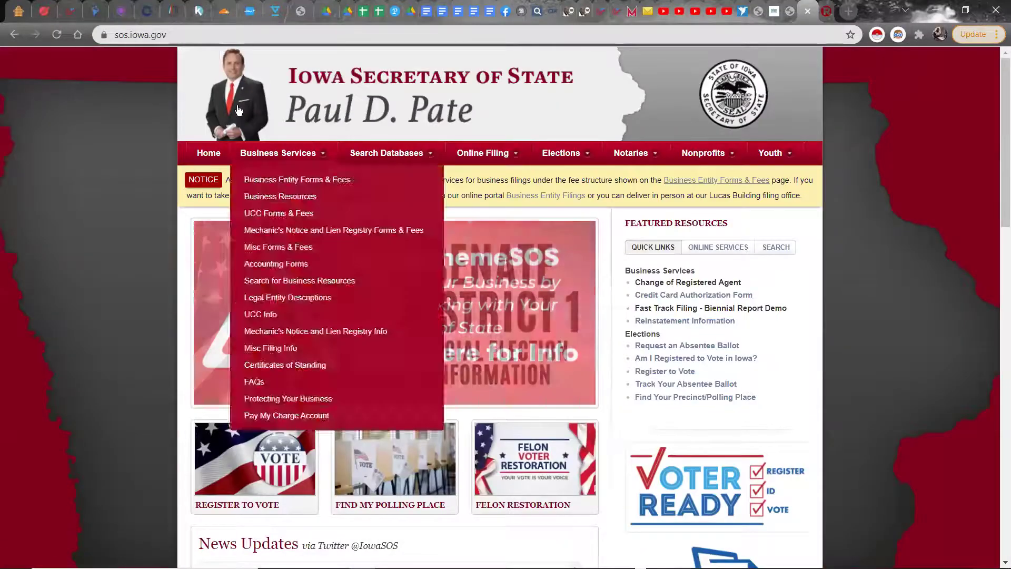
click(208, 34)
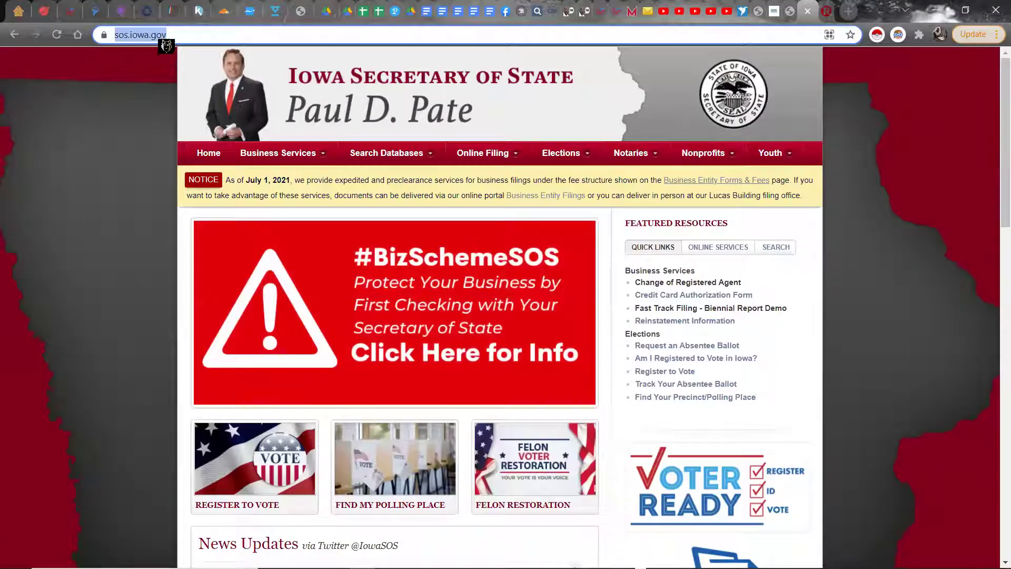
click(192, 35)
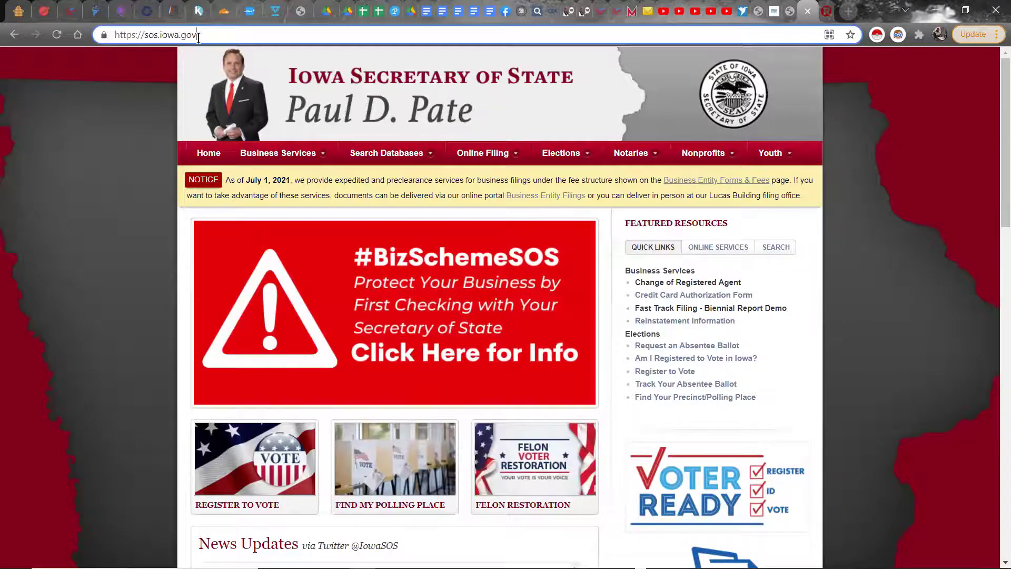
mouse_move(278, 152)
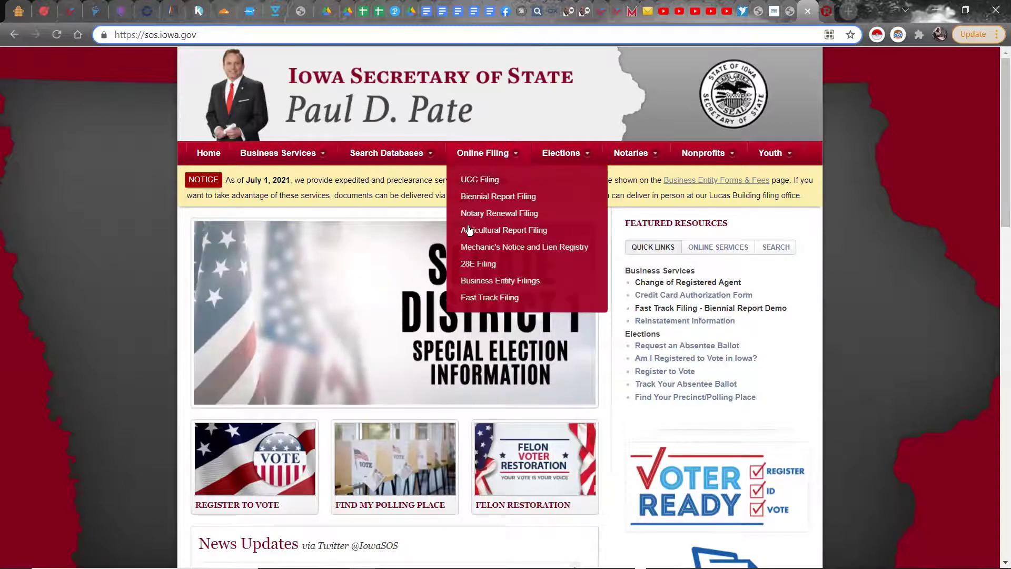
Switch to the Rocket Lawyer page and start making the free LLC Operating Agreement for Iowa.
click(836, 16)
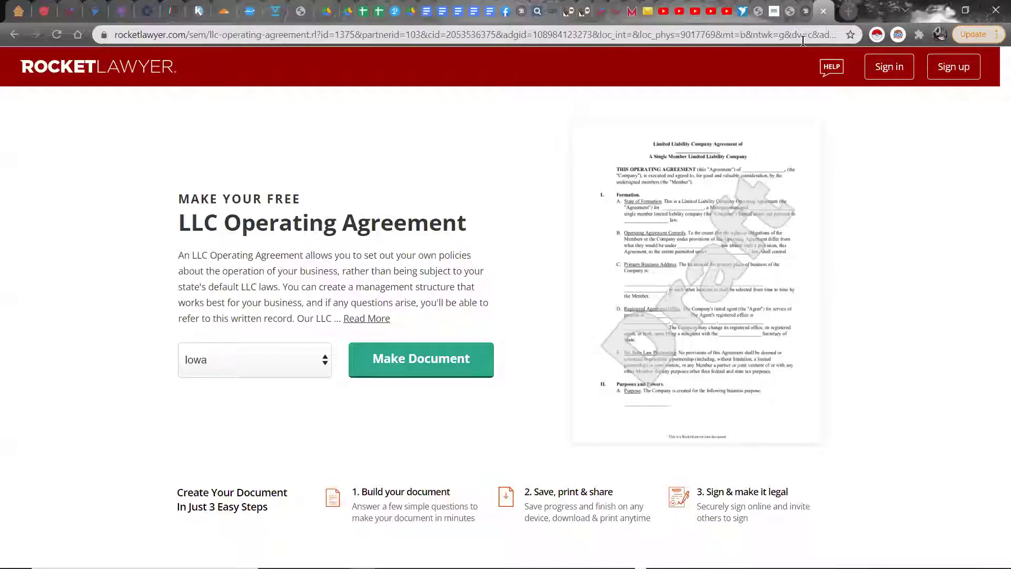
drag(499, 228, 174, 232)
click(370, 251)
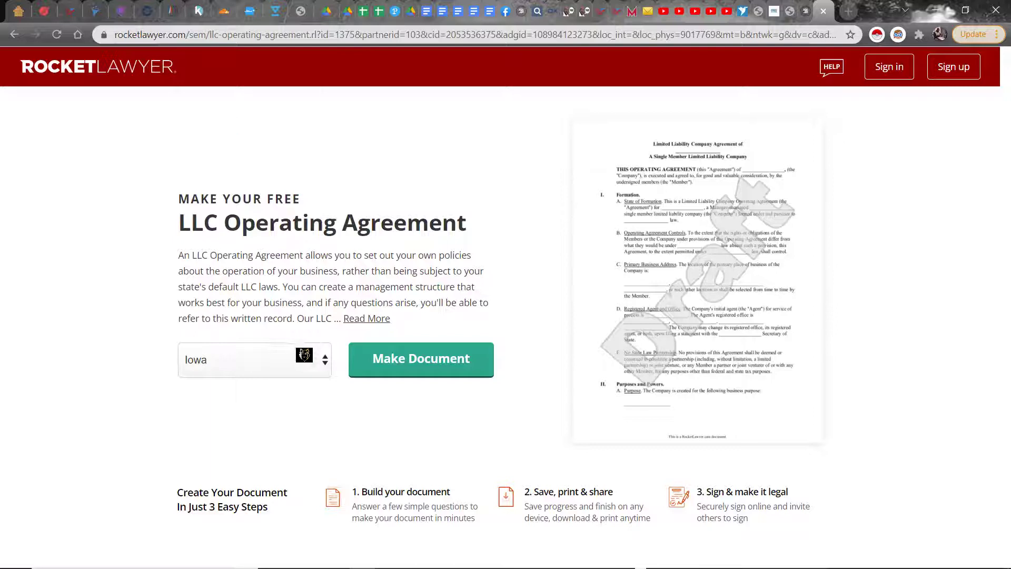
click(413, 364)
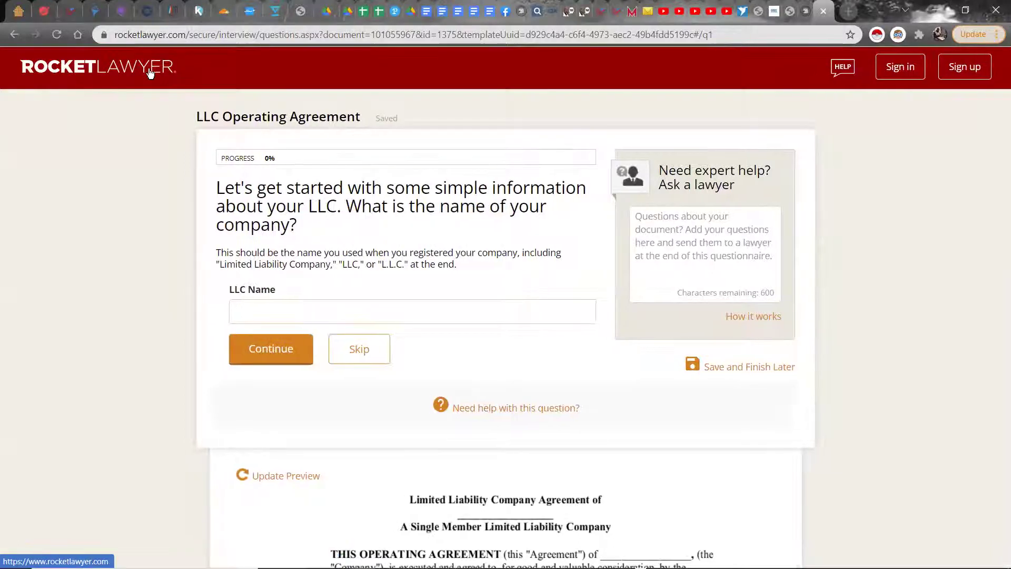
Look over the draft agreement preview and skip the opening questions, including LLC name and primary business address, up to the effective date.
scroll(340, 417, down, 10)
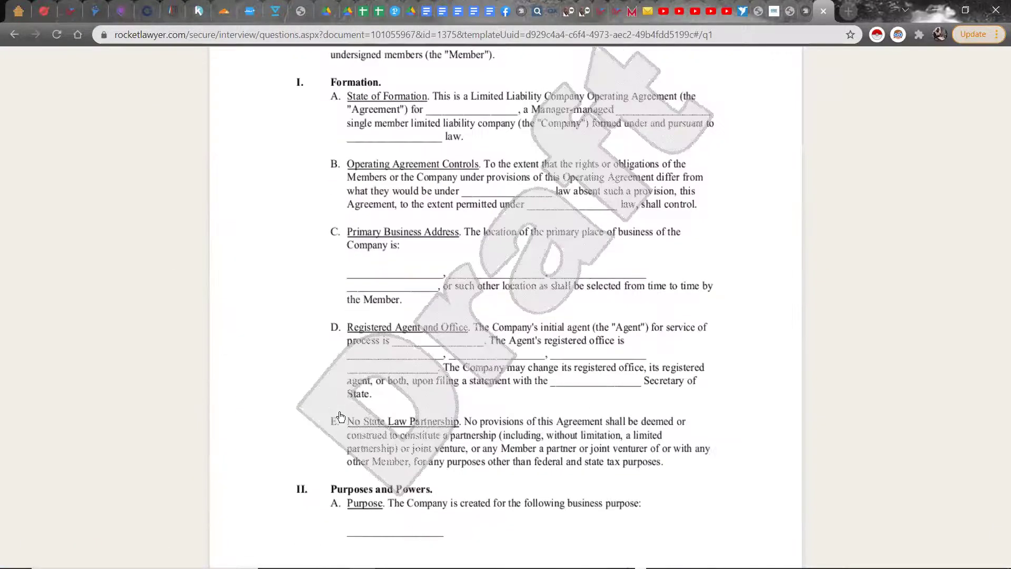
scroll(348, 420, up, 4)
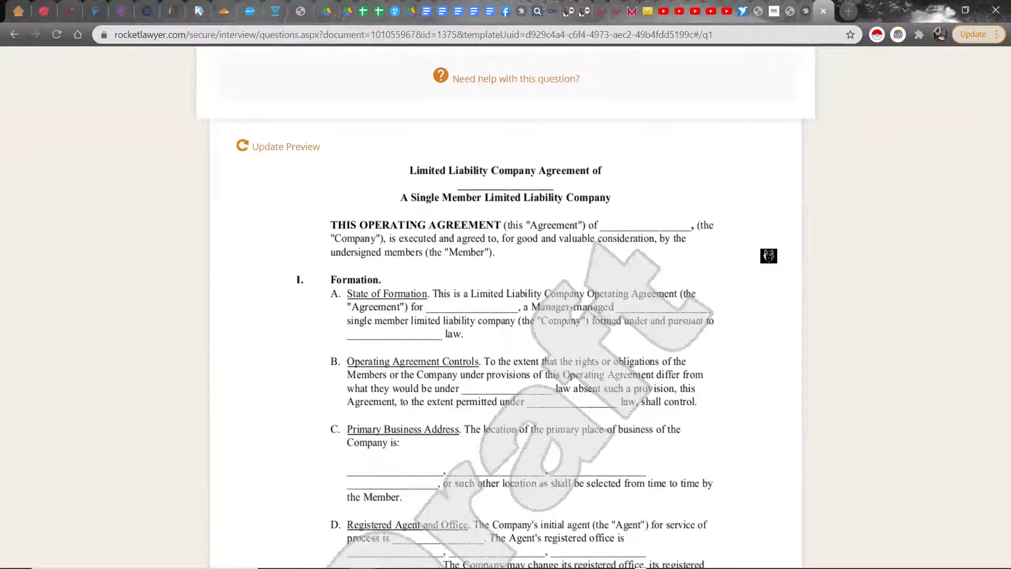
scroll(824, 232, down, 10)
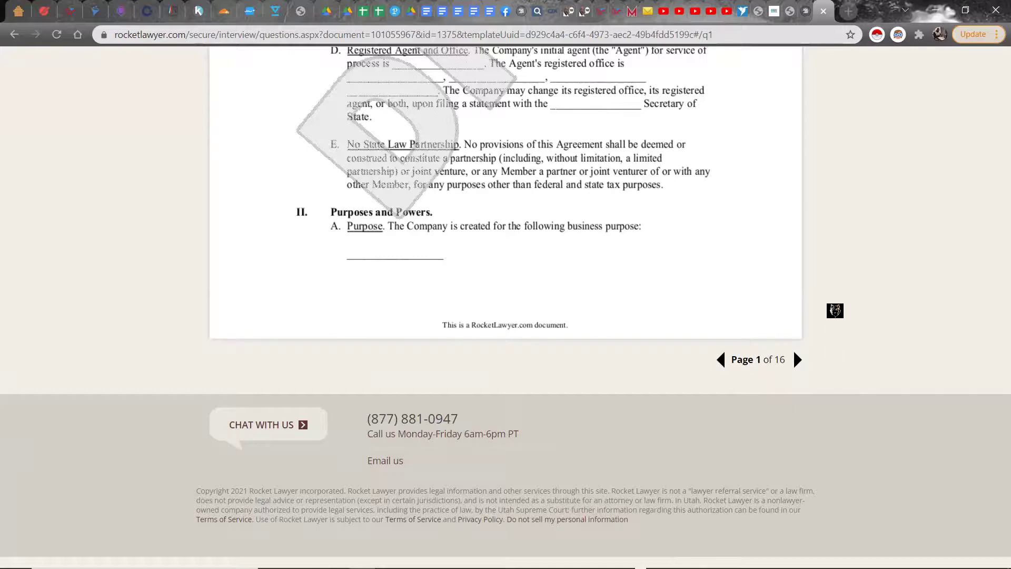
scroll(835, 309, up, 12)
click(352, 350)
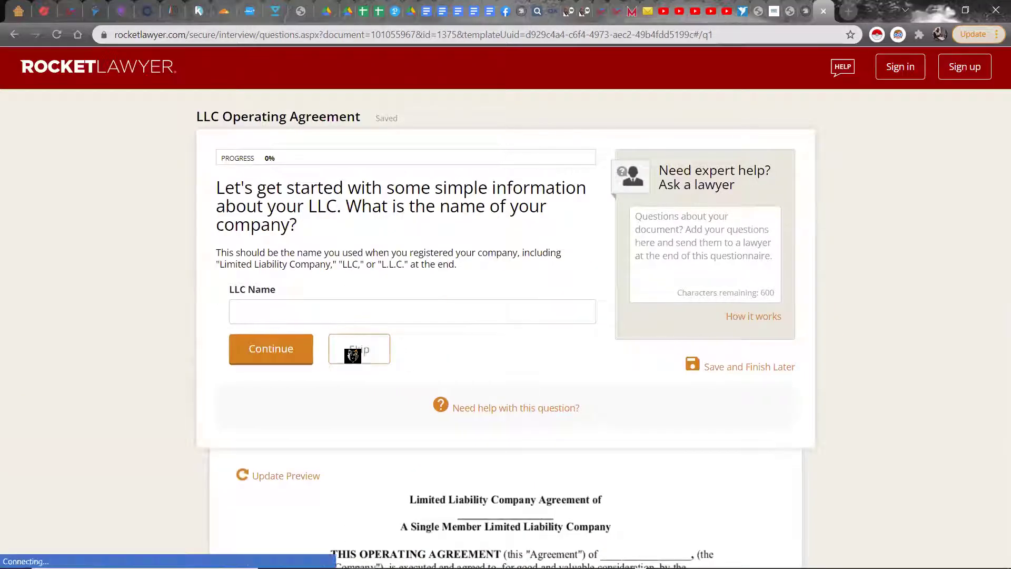
click(453, 367)
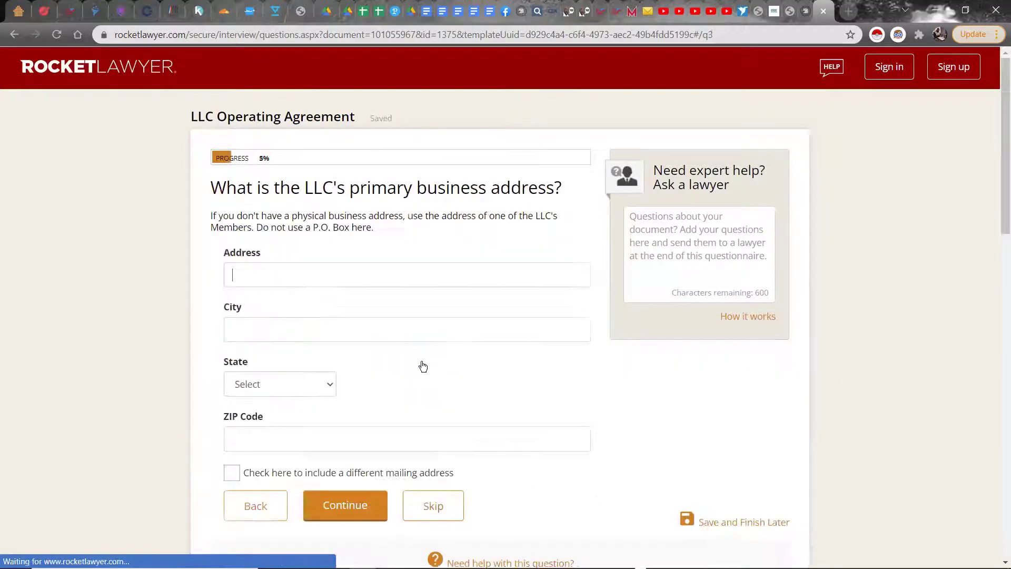
click(434, 504)
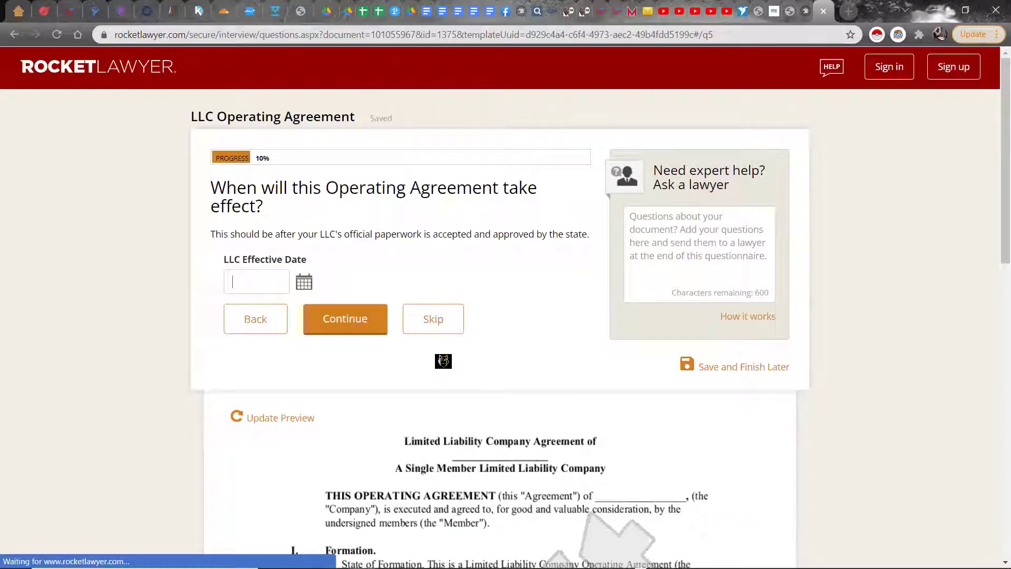
Skip the effective date, highlight the example purpose statement for reference, and skip the LLC purpose question.
click(440, 335)
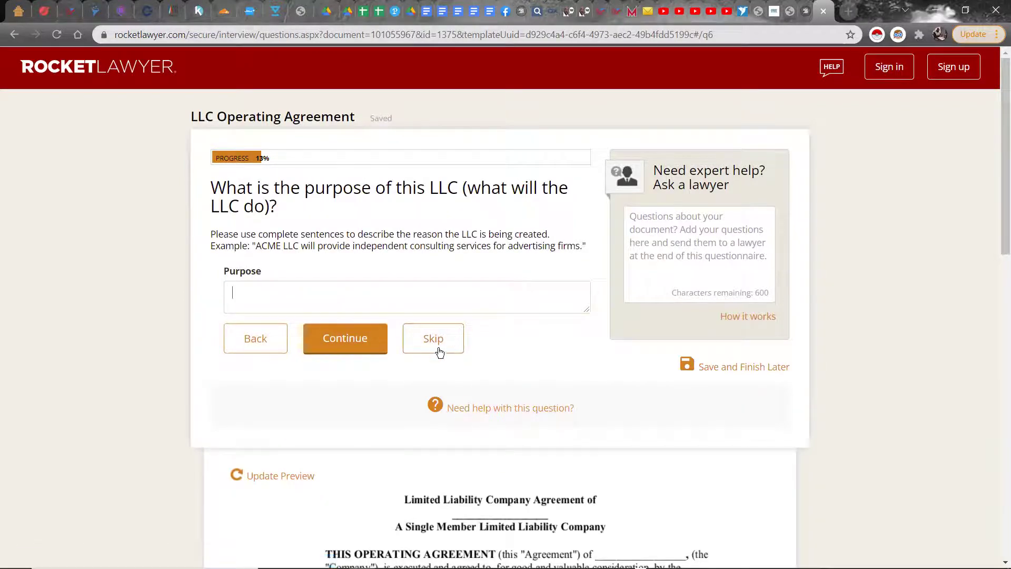
drag(271, 269, 211, 277)
click(263, 303)
drag(255, 245, 580, 248)
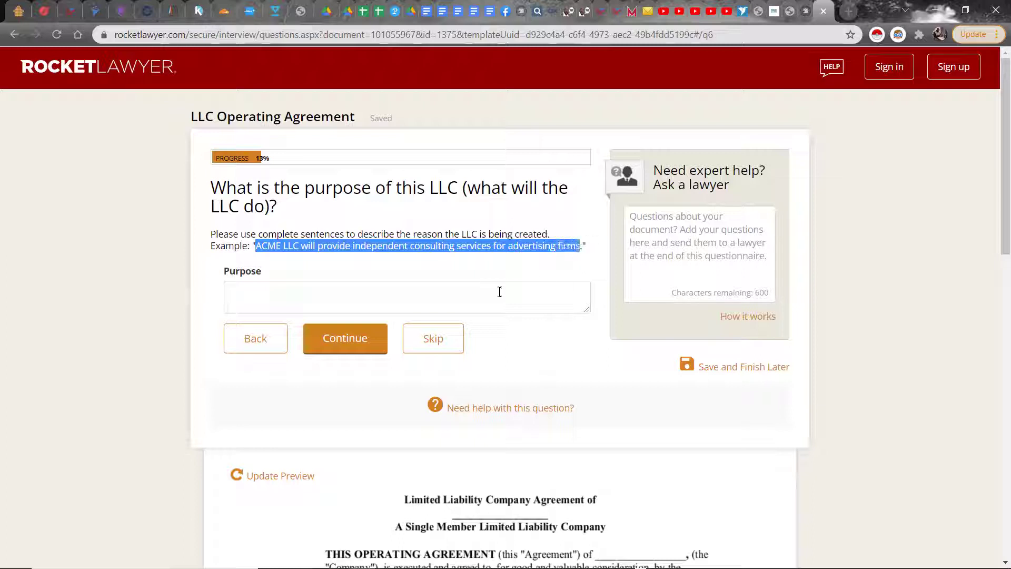
click(460, 338)
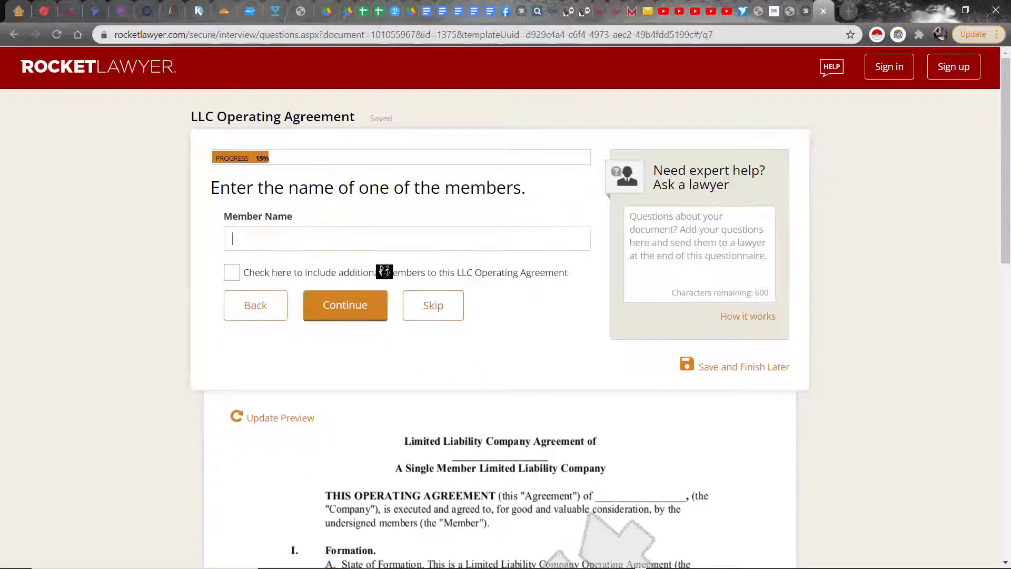
Skip the member name question and the question on the member's initial contribution type.
click(449, 314)
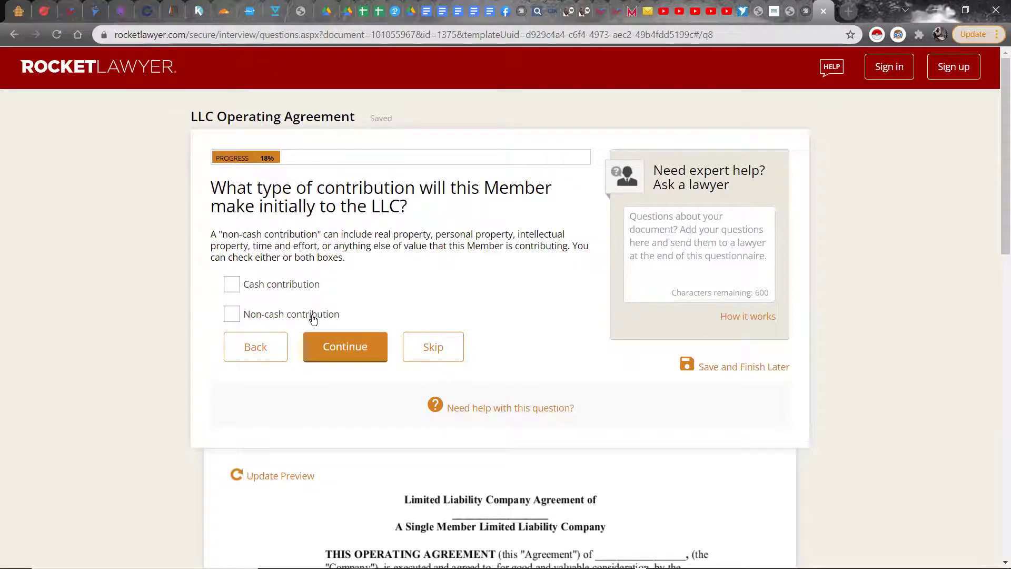
click(232, 315)
click(439, 354)
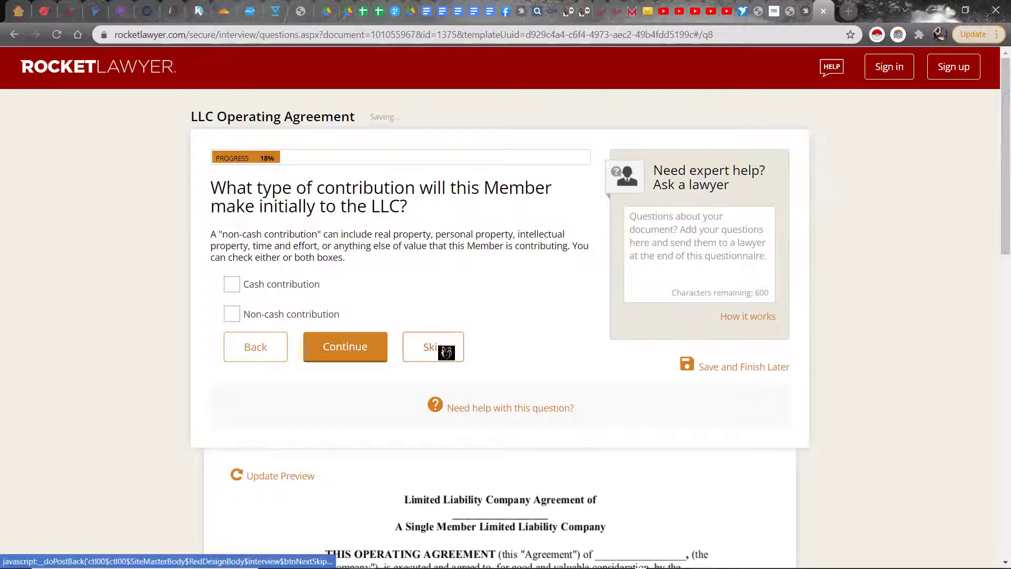
Look over the registered agent's name, address, city, state and ZIP code fields, and skip that question.
scroll(288, 286, down, 5)
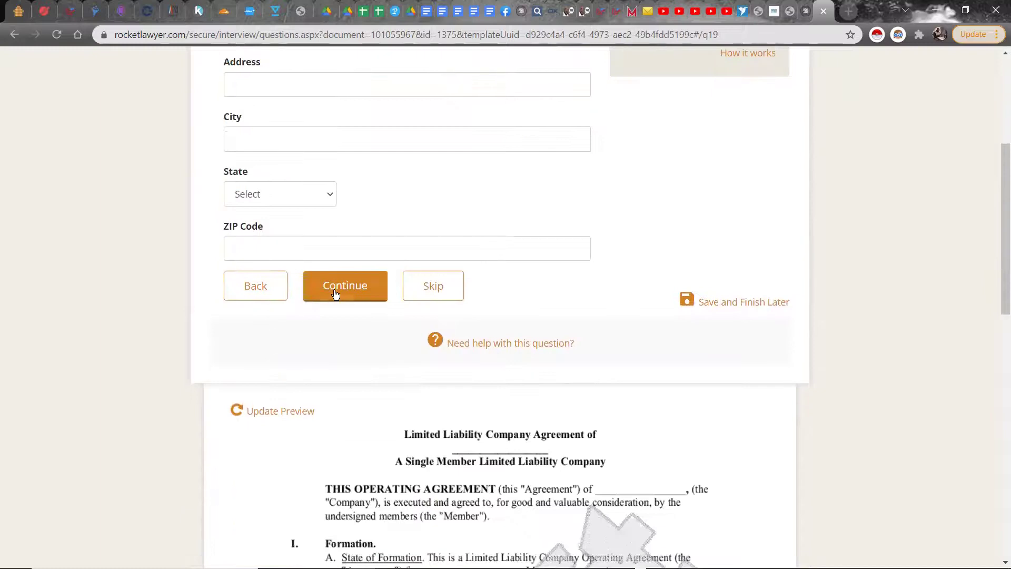
scroll(334, 293, up, 5)
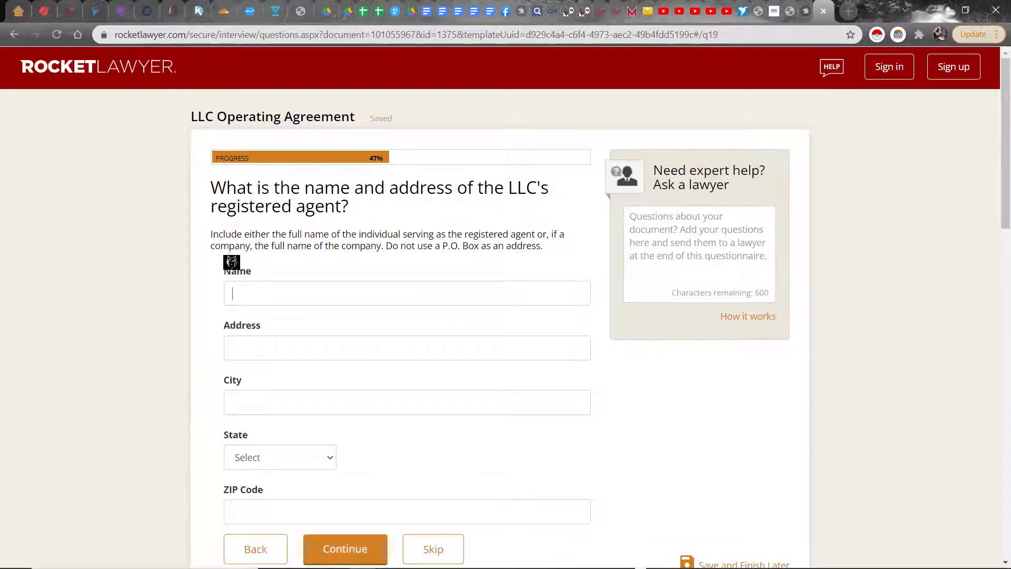
scroll(234, 262, down, 3)
scroll(263, 227, up, 3)
drag(267, 327, 222, 333)
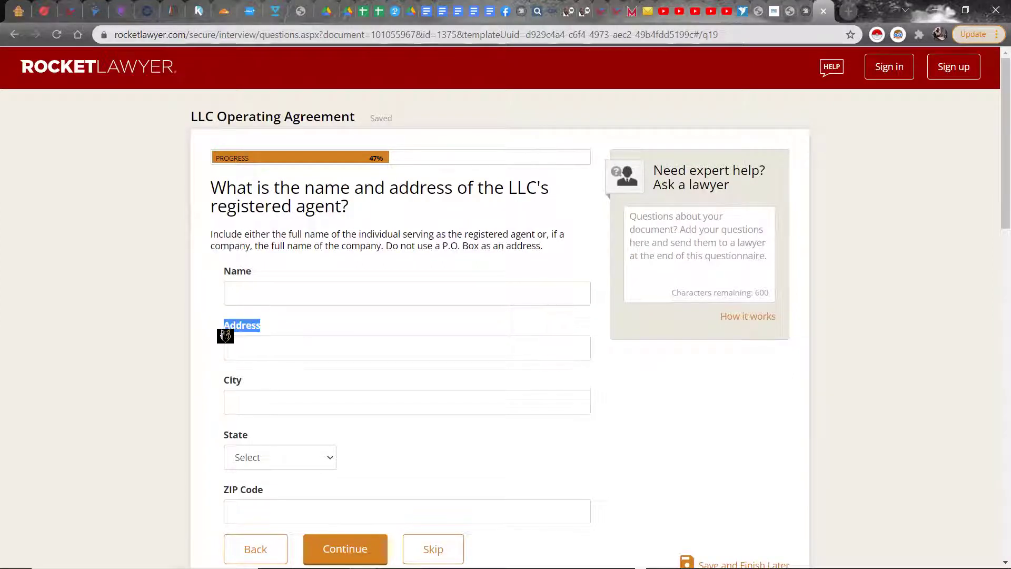
click(298, 327)
scroll(411, 377, down, 3)
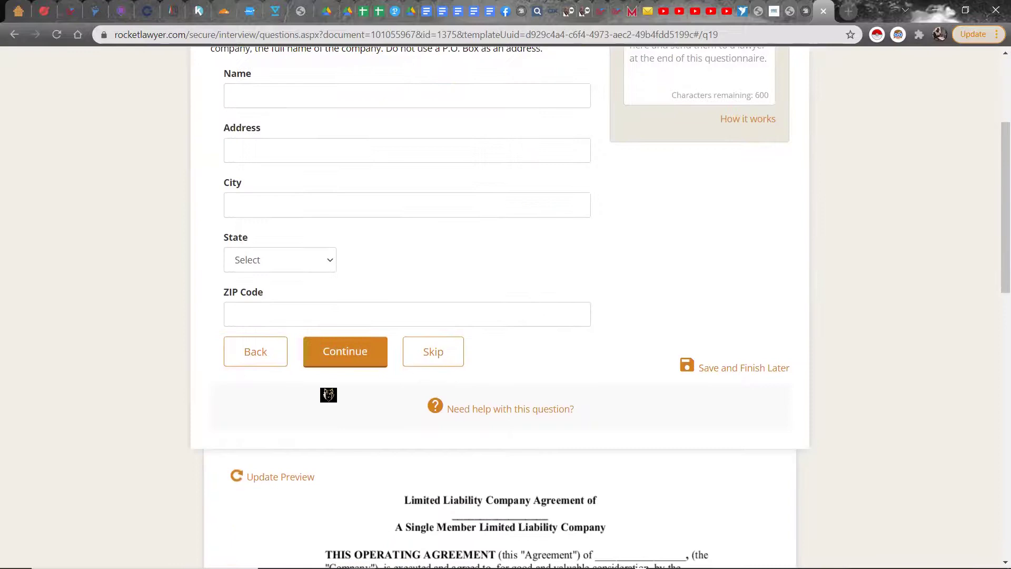
scroll(316, 395, up, 3)
click(440, 494)
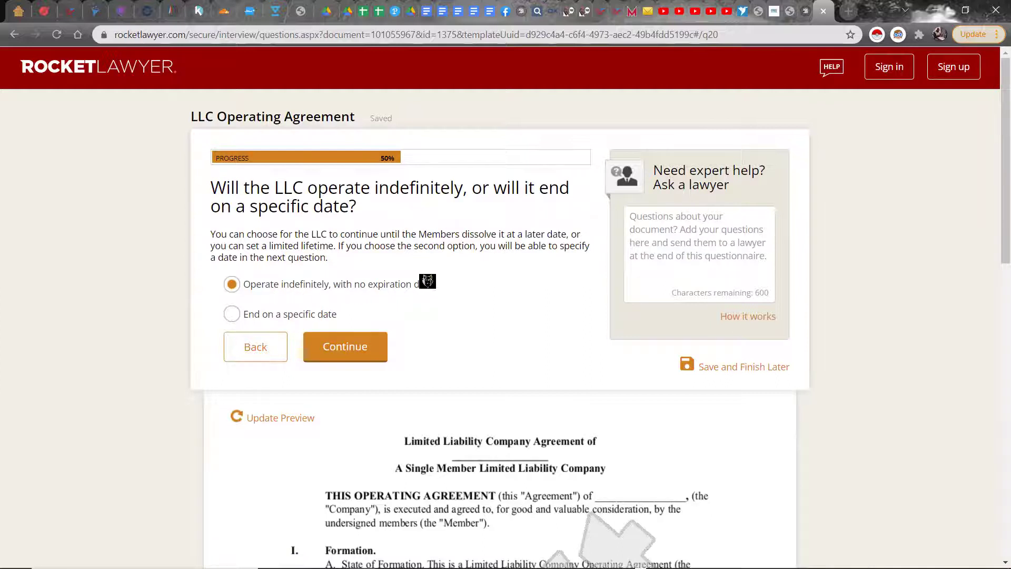
Keep the LLC operating indefinitely with no expiration date, and choose equal voting power among members.
click(343, 349)
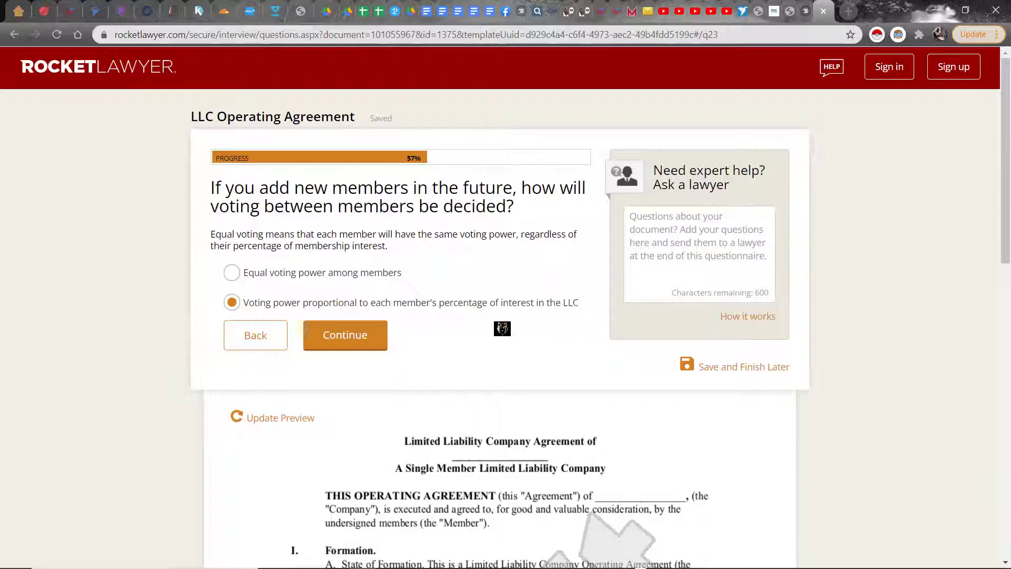
click(261, 274)
click(267, 302)
click(283, 276)
click(341, 328)
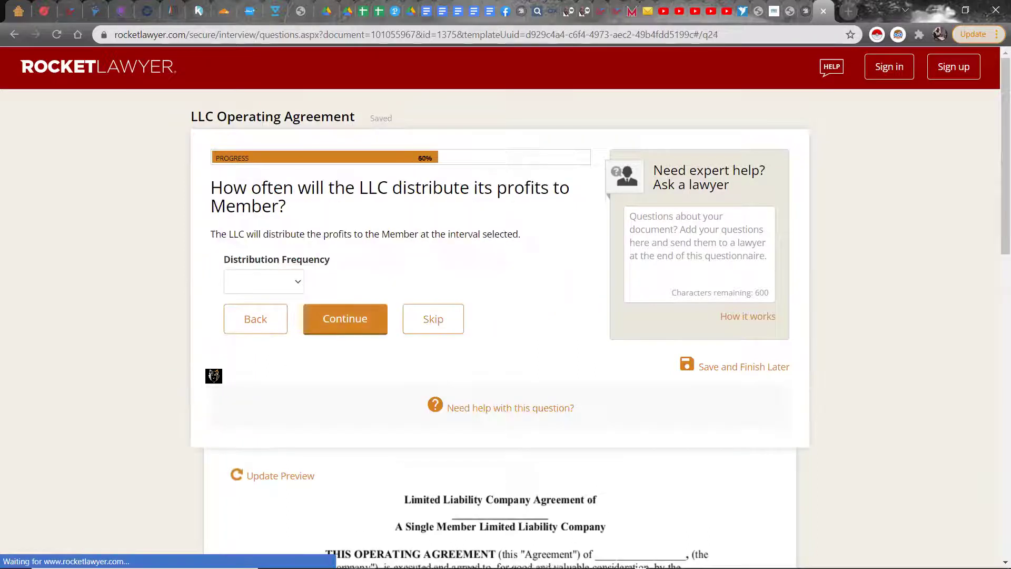
Check the profit distribution frequency choices and skip the question without selecting one.
click(293, 282)
click(293, 281)
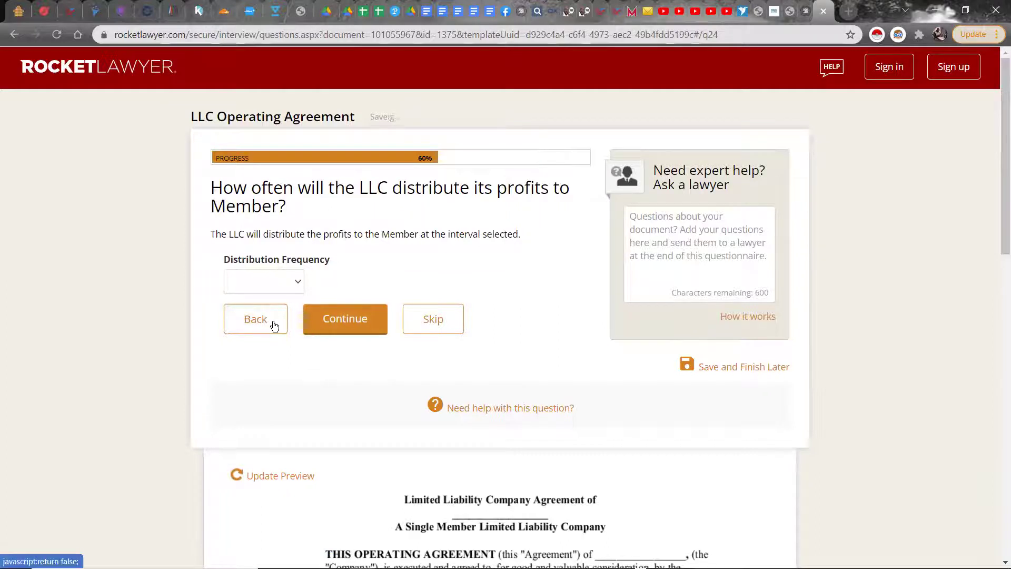
click(273, 323)
click(315, 345)
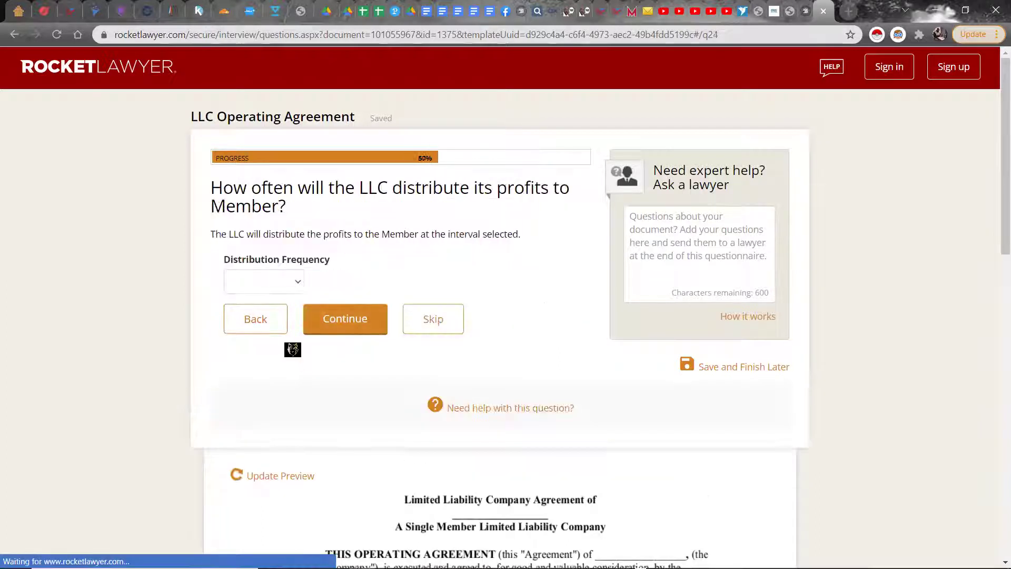
click(453, 326)
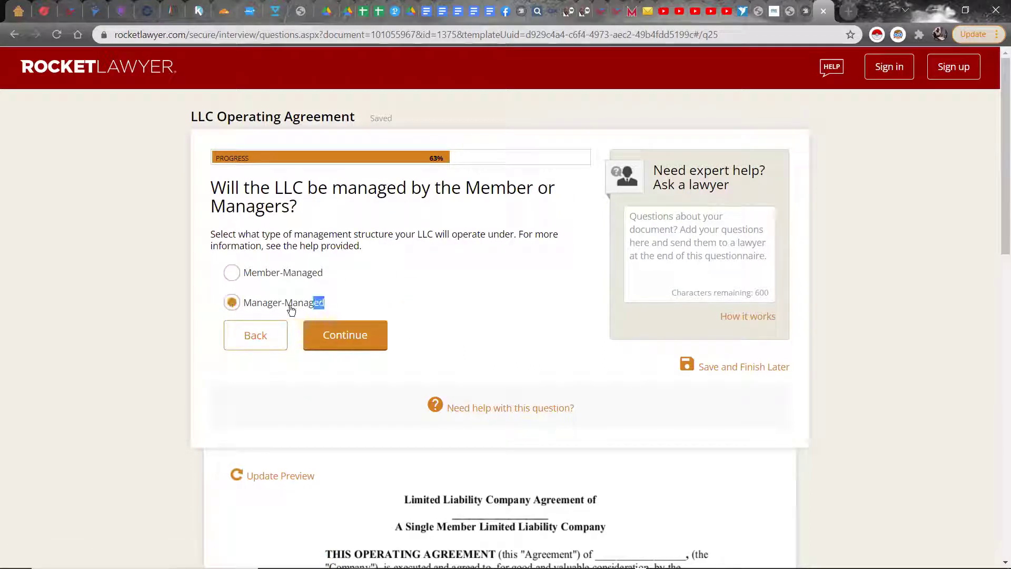
Accept Manager-Managed as the management structure and Yes for appointing officers.
drag(291, 310, 245, 310)
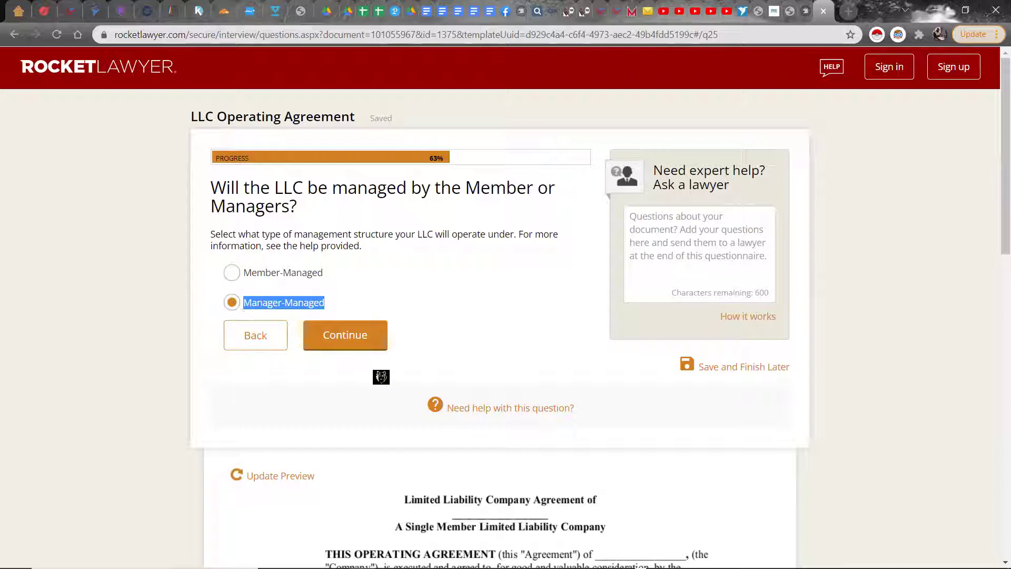
click(354, 339)
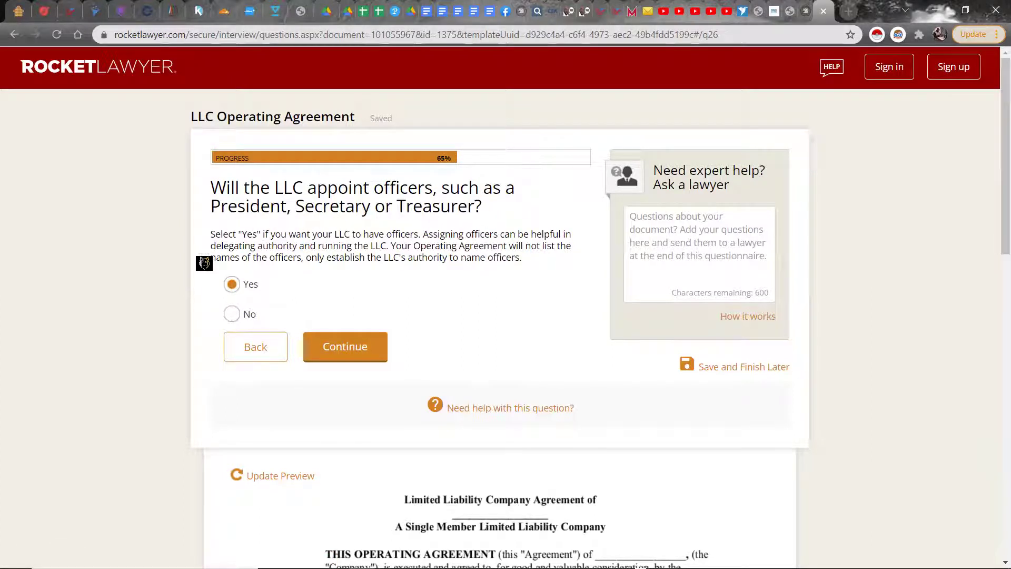
click(374, 356)
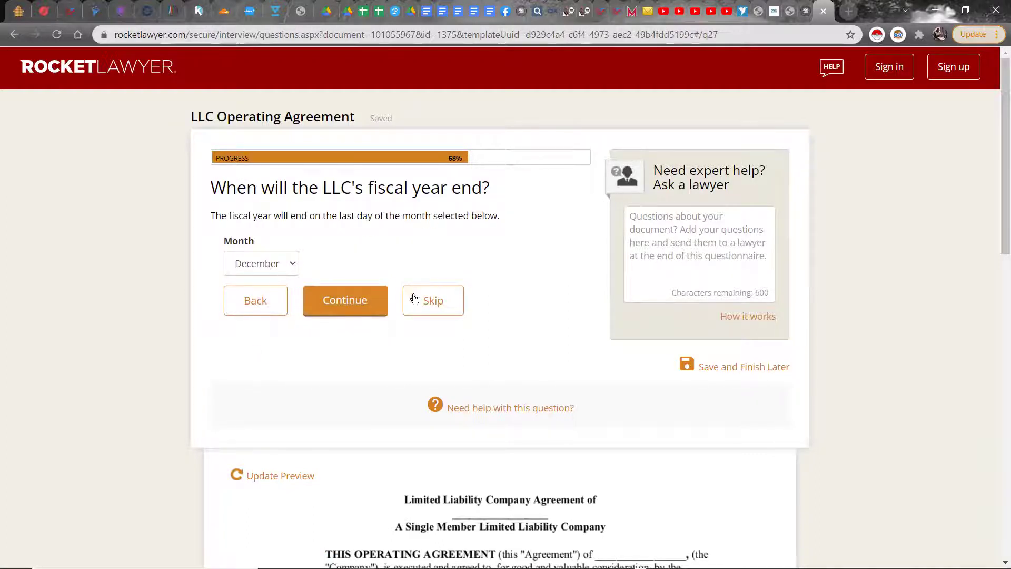
Skip the fiscal year end question and answer No to requesting corporate tax treatment from the IRS.
click(414, 299)
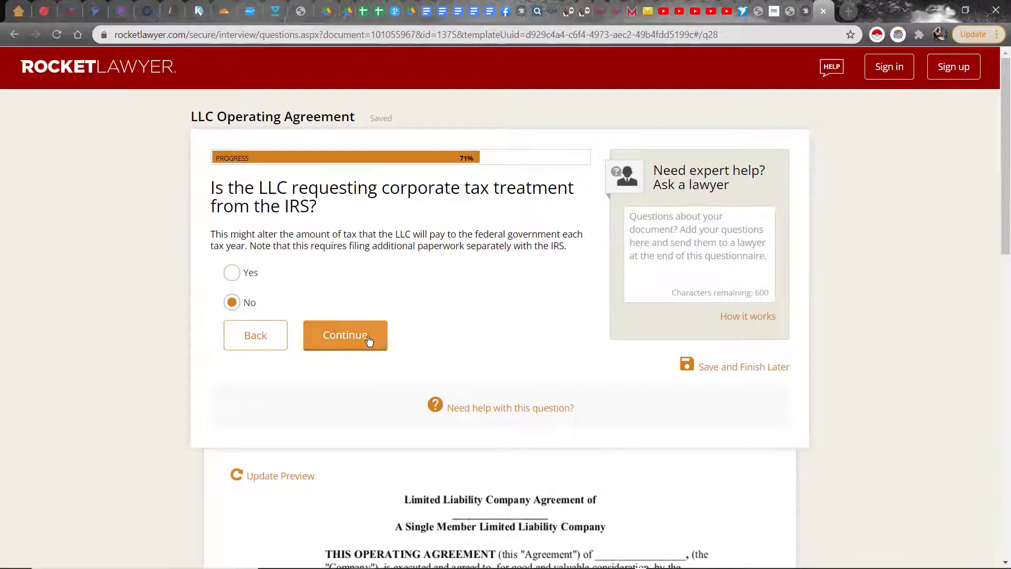
click(348, 343)
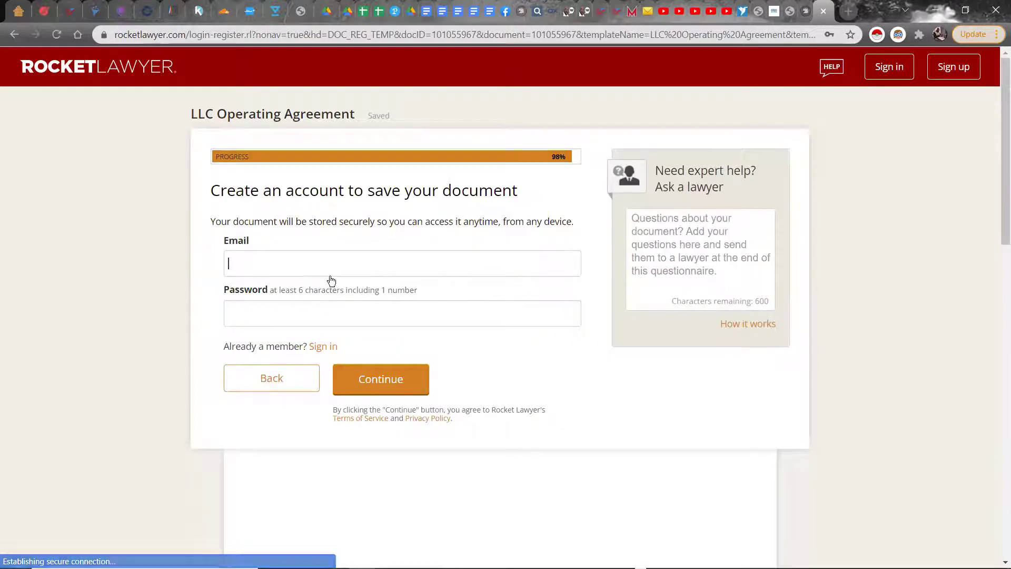
Go back from the account creation page to the questionnaire and look over the draft agreement preview.
click(258, 389)
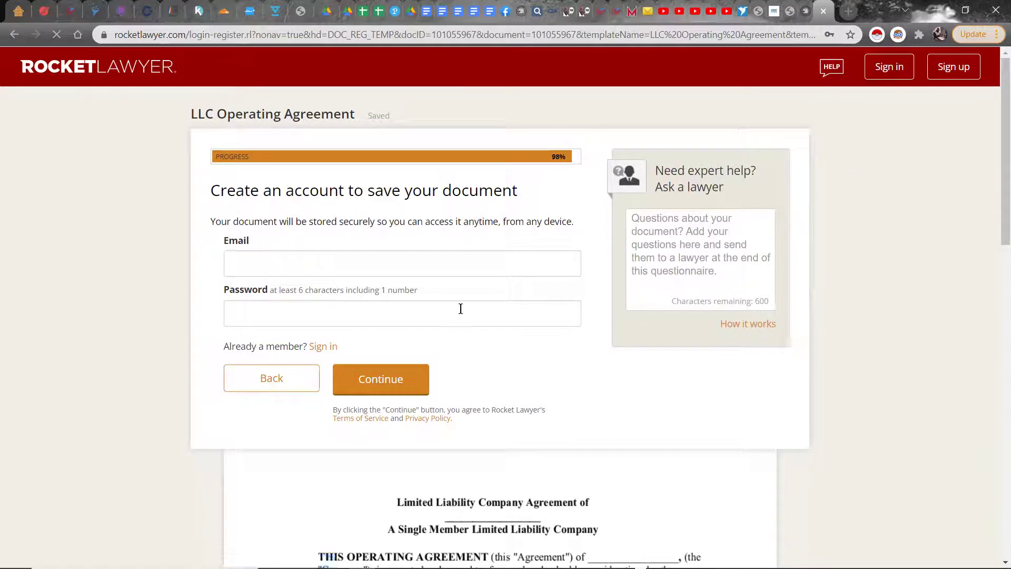
scroll(370, 265, down, 10)
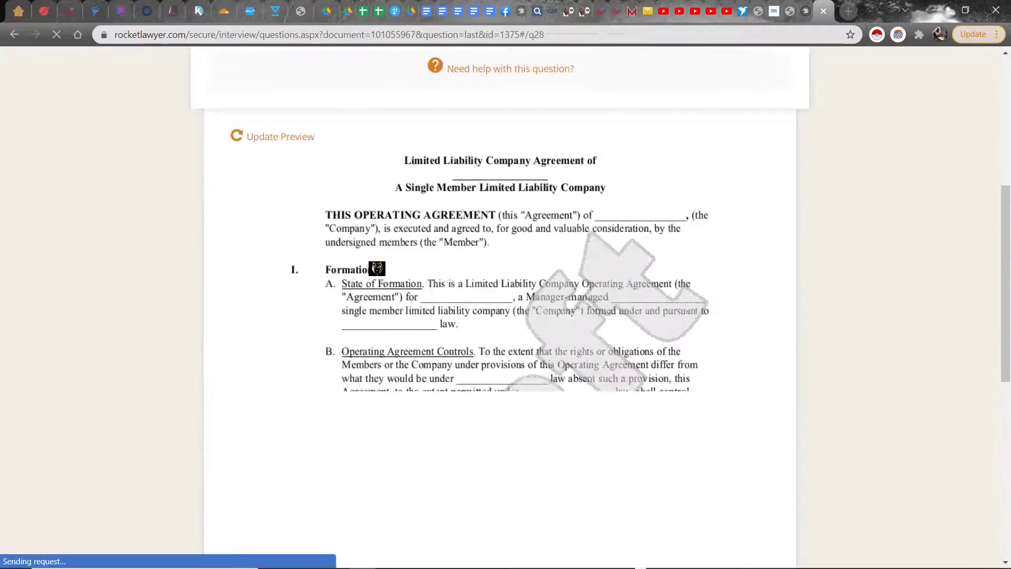
scroll(377, 268, up, 2)
scroll(378, 269, up, 15)
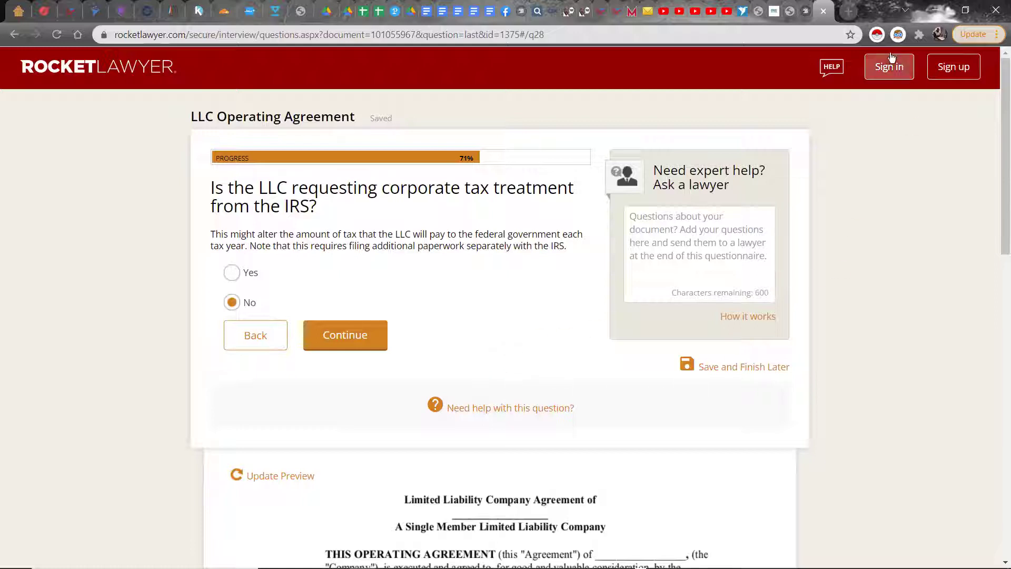
Leave Rocket Lawyer for the sos.iowa.gov home page and open Fast Track Filing from its online filing options.
click(814, 15)
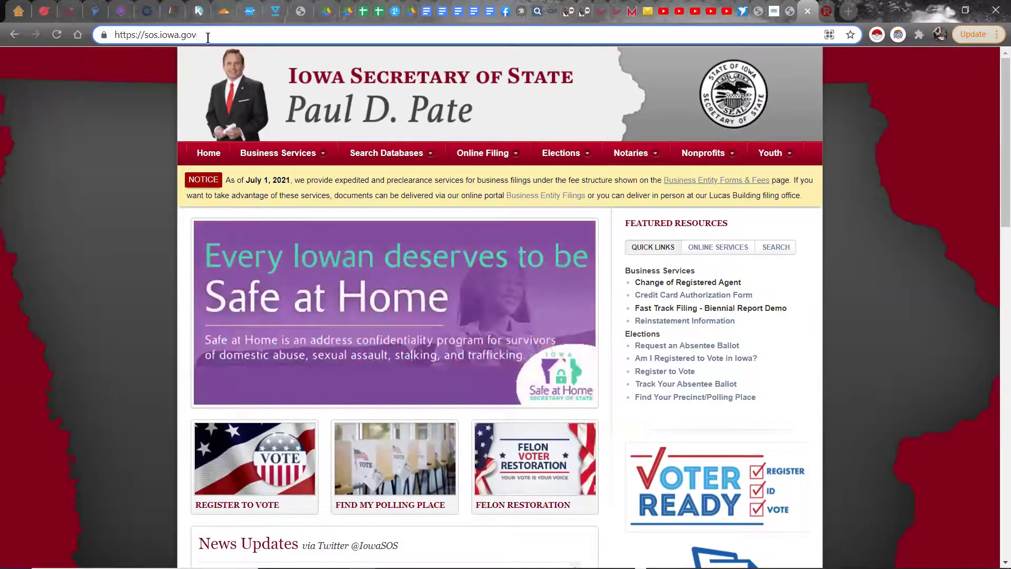
click(208, 38)
mouse_move(487, 152)
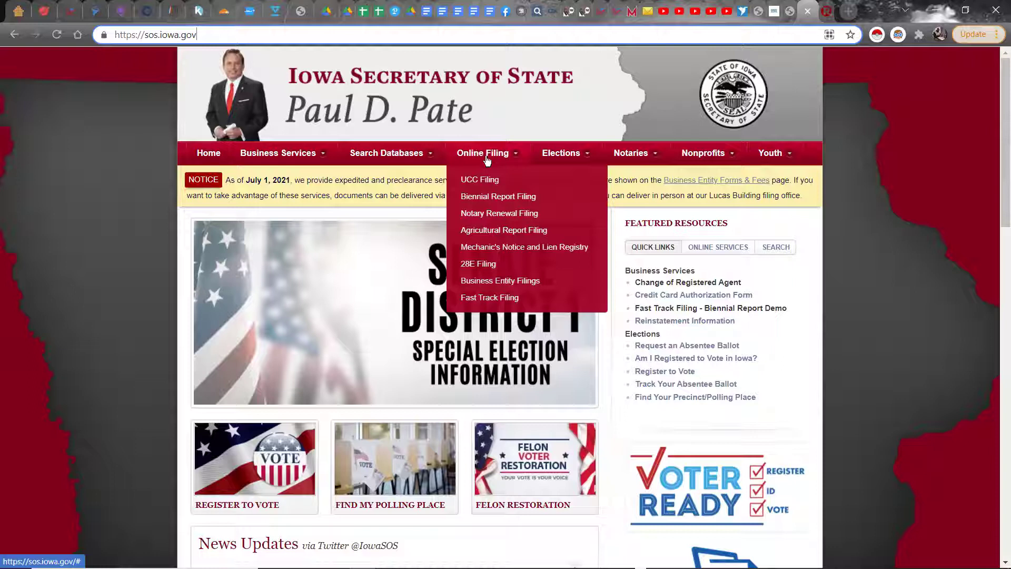
click(494, 299)
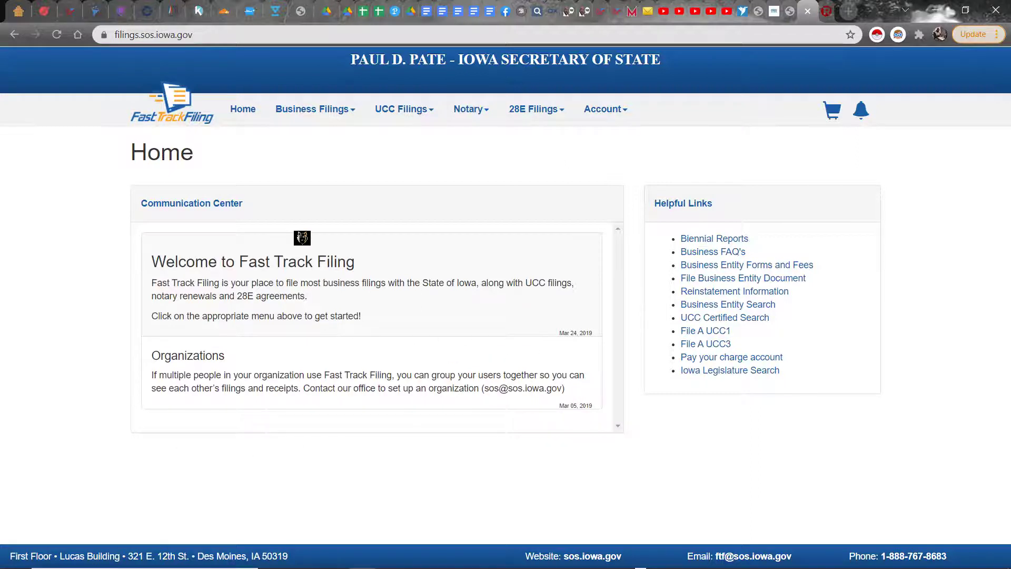
Log out of Fast Track Filing and clear the prefilled user name on the login page.
click(586, 117)
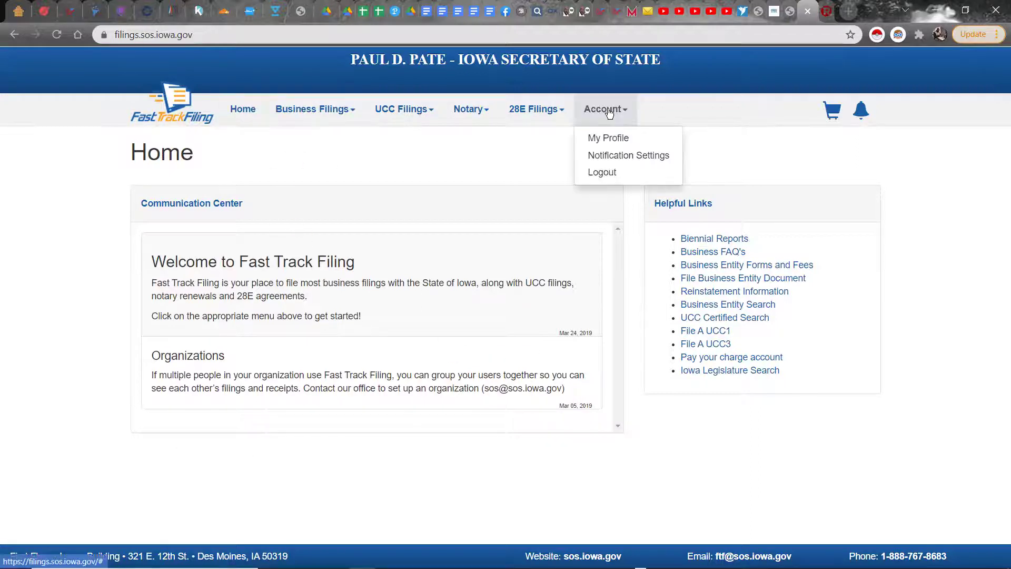
click(598, 172)
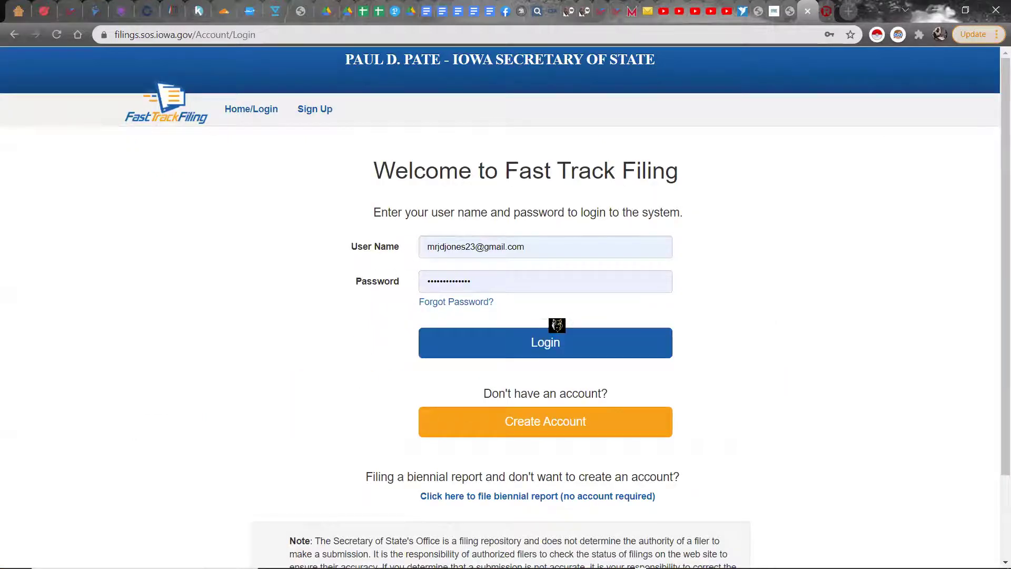
click(532, 251)
key(ctrl+a)
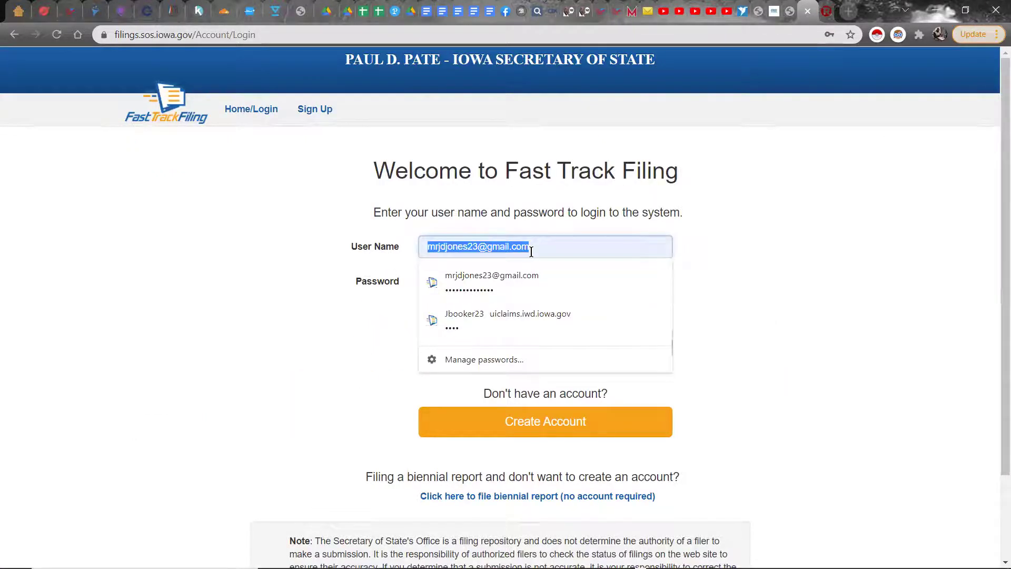
key(BackSpace)
click(713, 293)
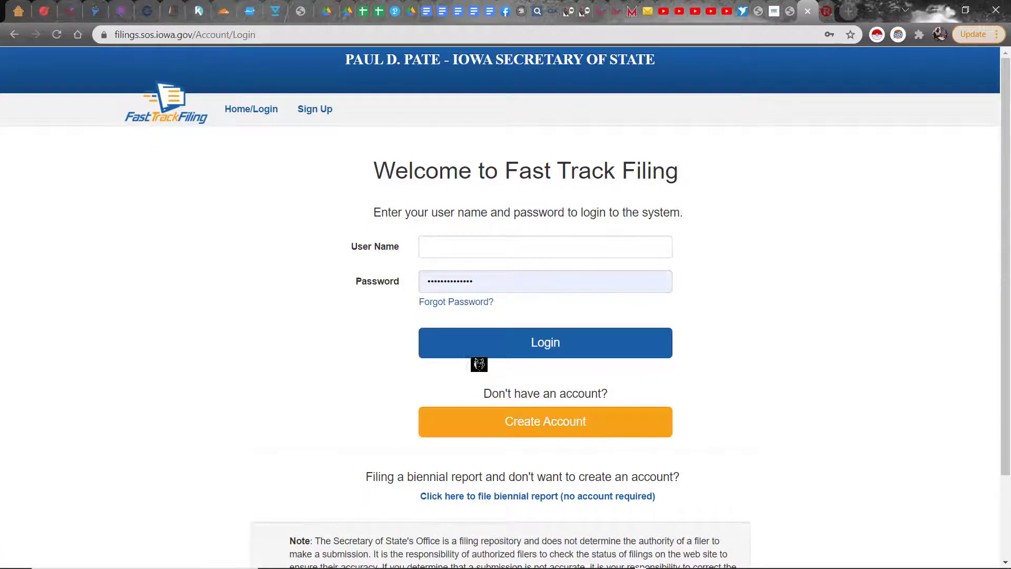
Fill in the saved user name and account password, and log in to Fast Track Filing.
click(550, 250)
click(477, 265)
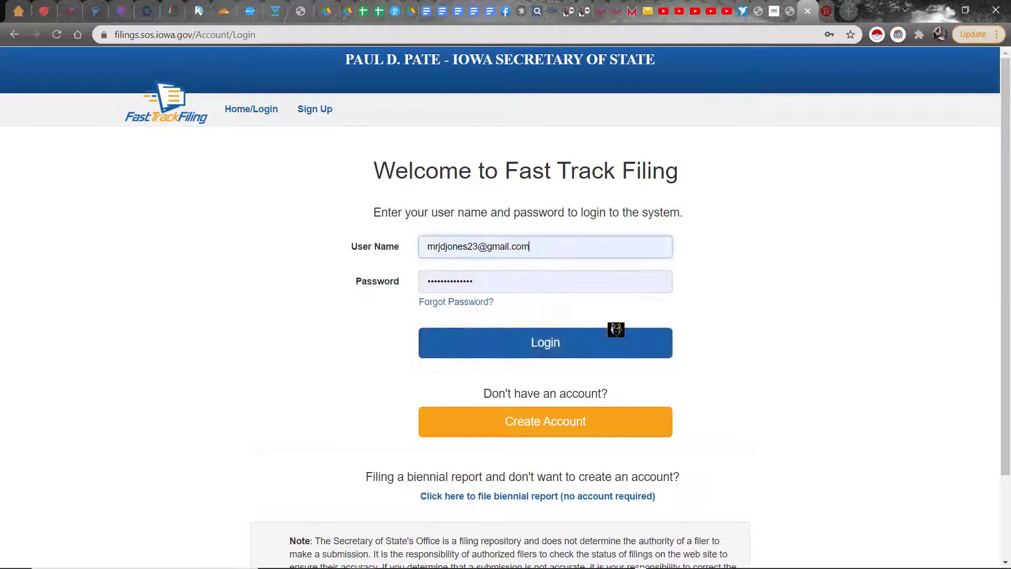
click(587, 352)
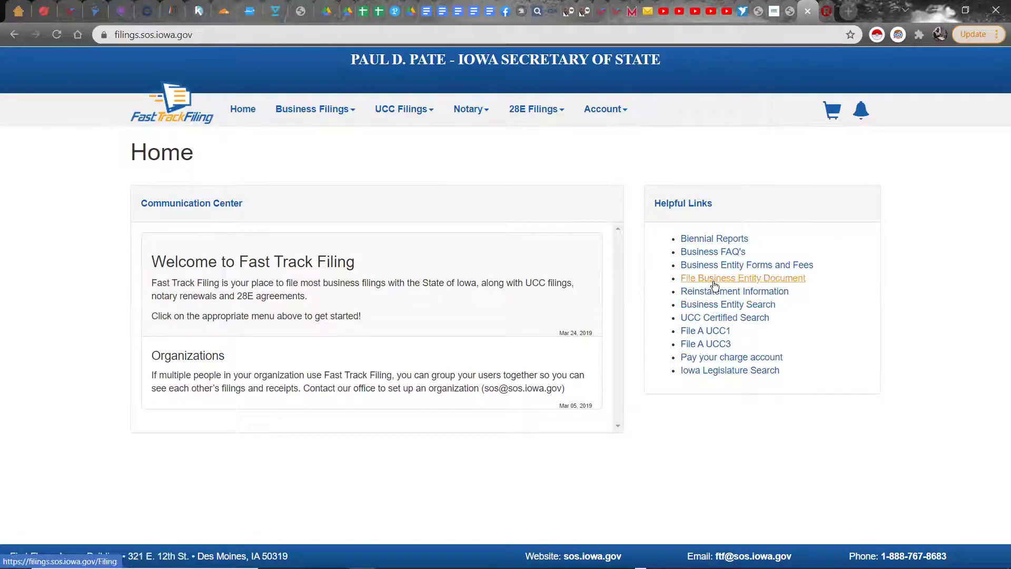
Look over the filing options for business entities, UCC and notaries on the Fast Track Filing home page.
click(343, 117)
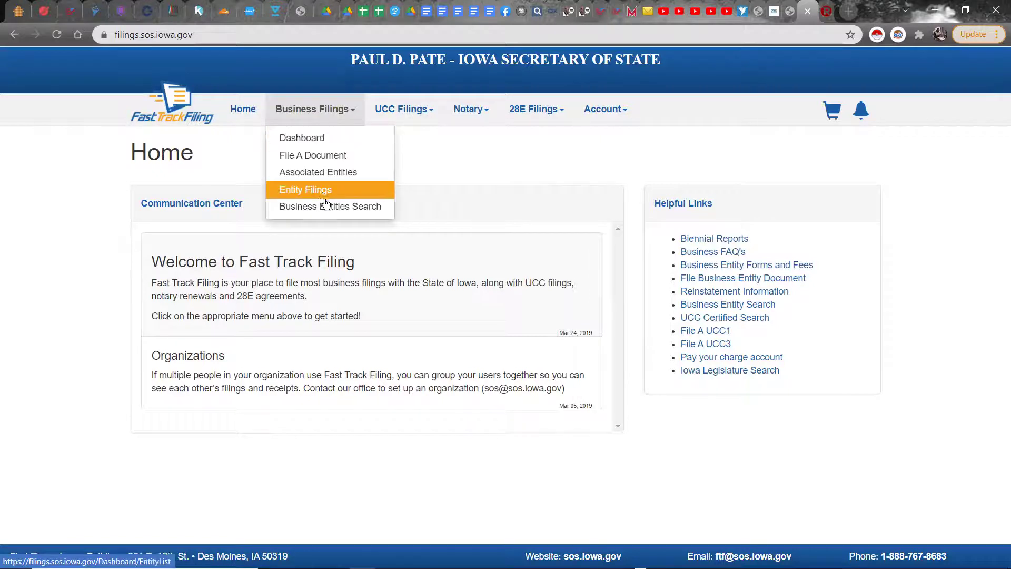
click(404, 110)
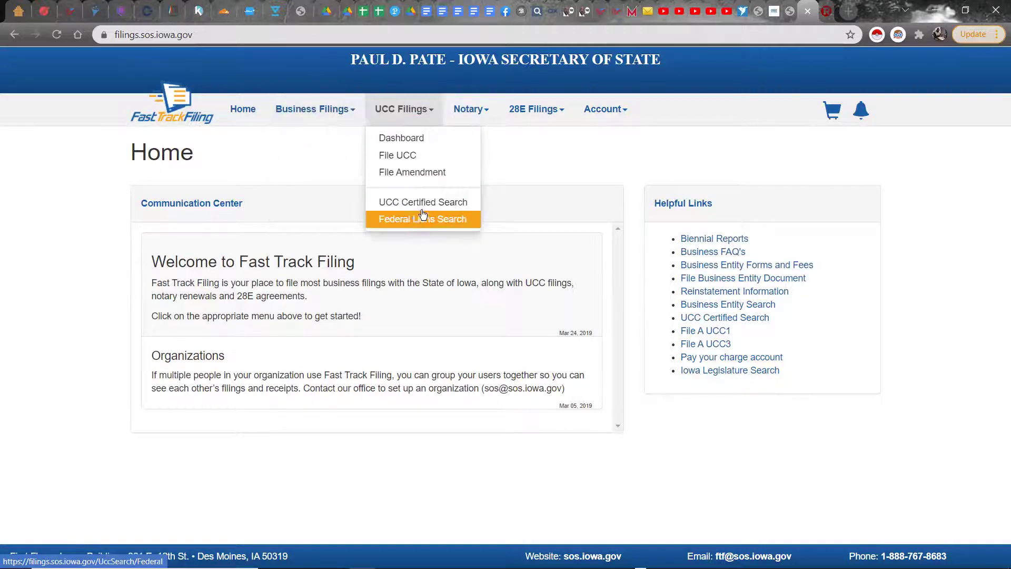
click(473, 107)
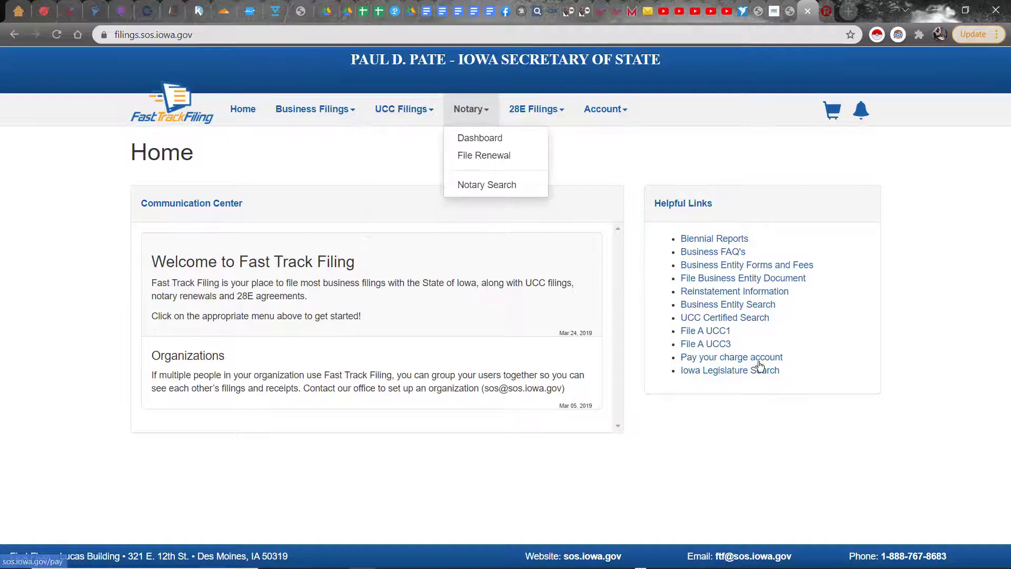
Open the Certificate of Organization form for an Iowa limited liability company from the business entity document filings.
click(720, 283)
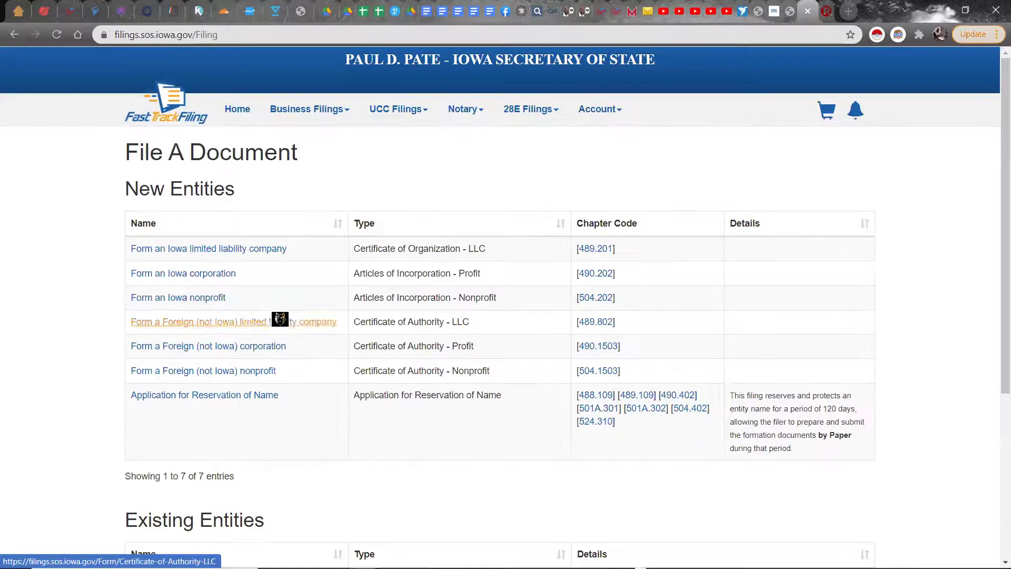
drag(321, 150, 125, 152)
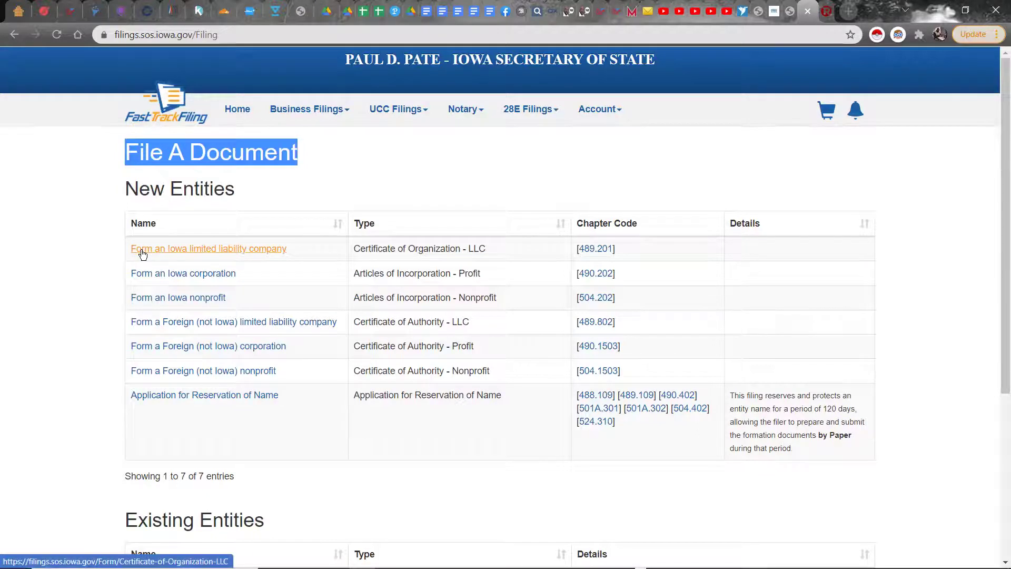
click(221, 251)
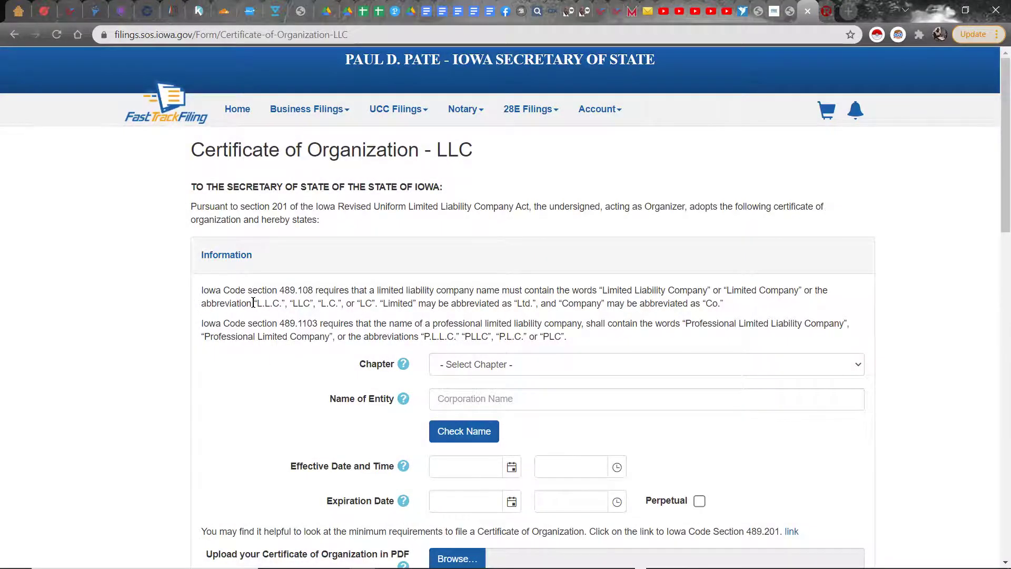
Read the LLC naming requirements and set the chapter to CODE 489 DOMESTIC LIMITED LIABILITY COMPANY.
drag(254, 302, 588, 297)
click(632, 322)
drag(595, 343, 305, 304)
click(304, 362)
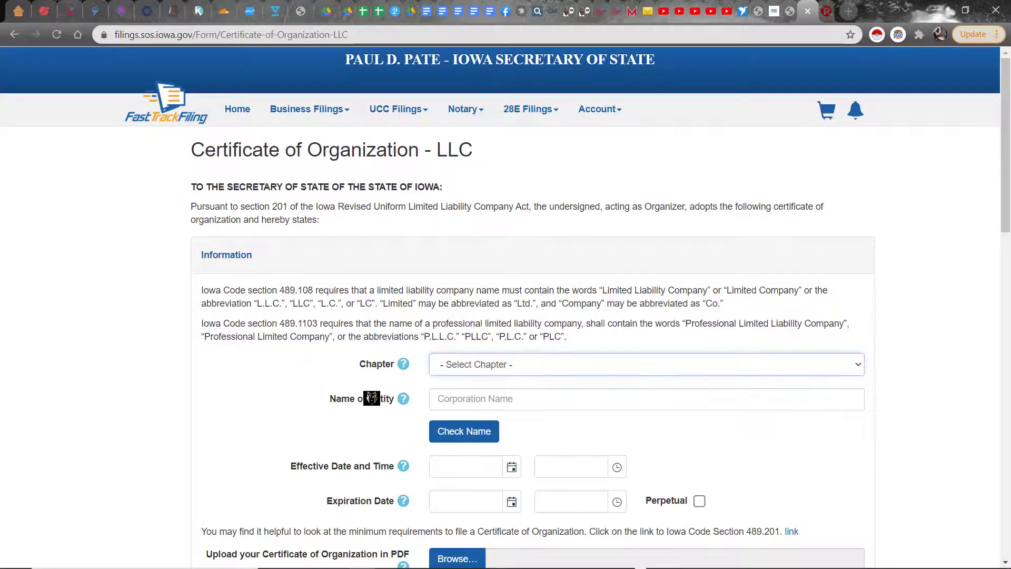
click(456, 369)
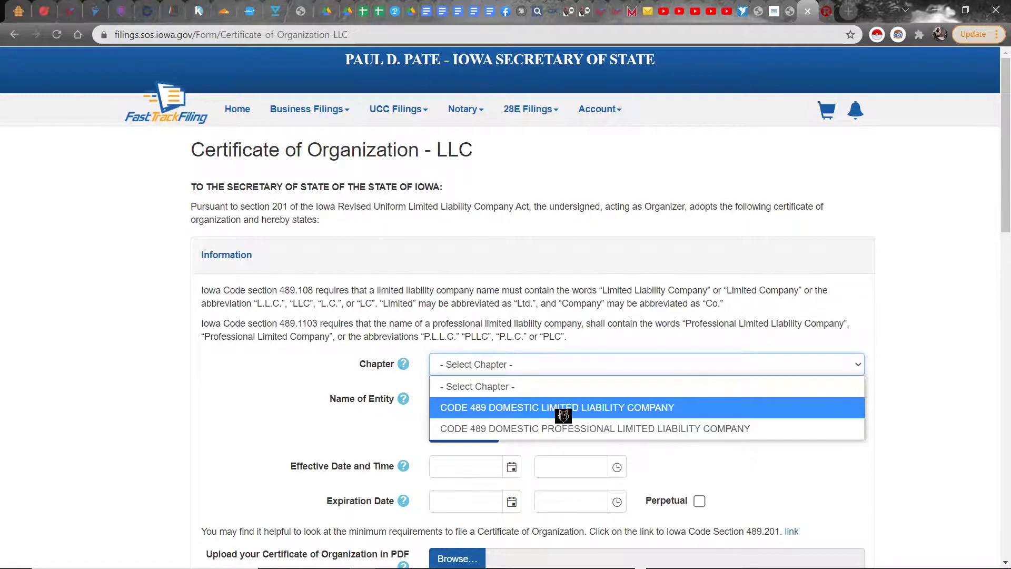
click(524, 411)
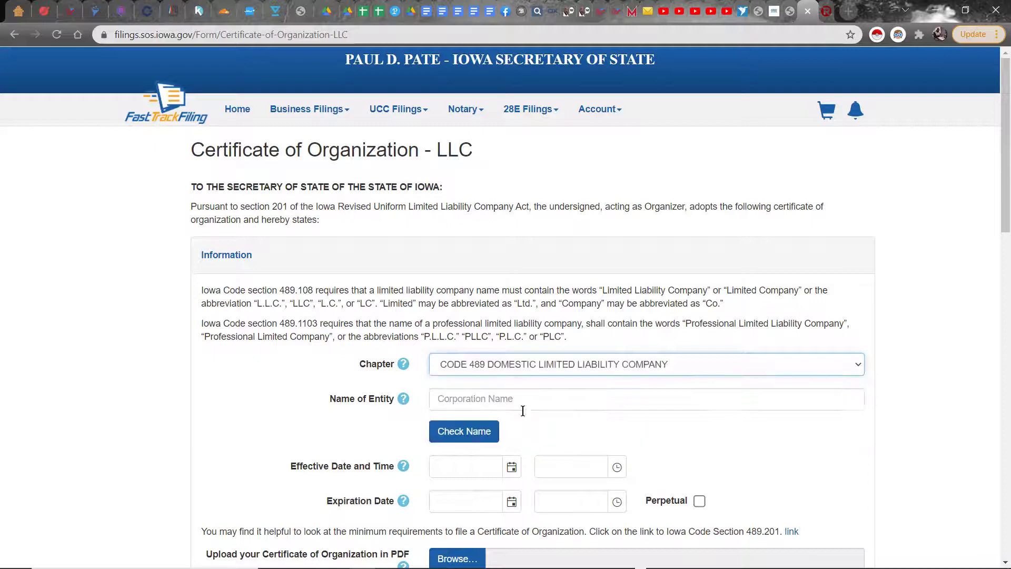
Look over the effective date and time, expiration date and Perpetual option on the certificate form.
scroll(382, 379, down, 5)
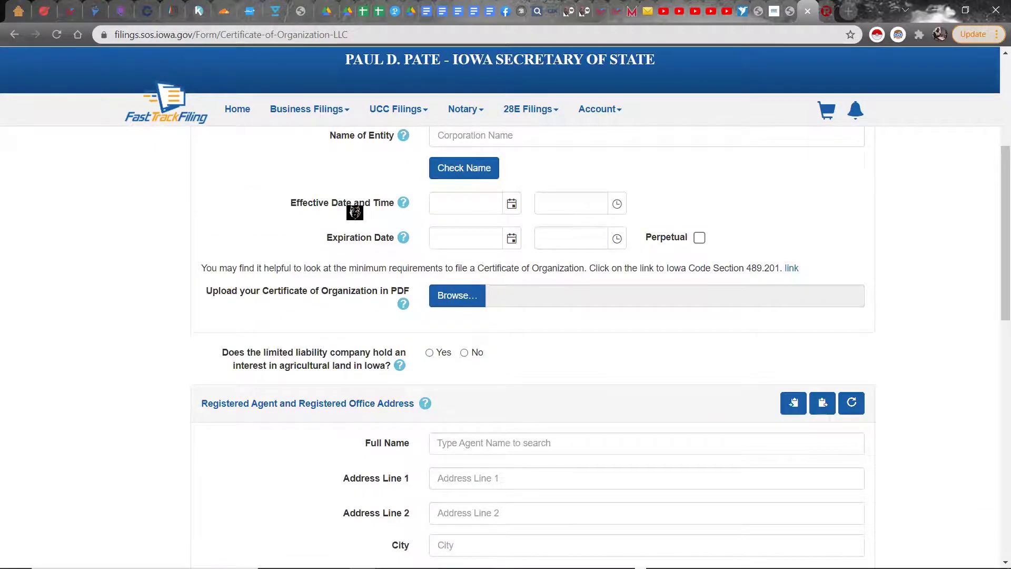
scroll(355, 213, up, 2)
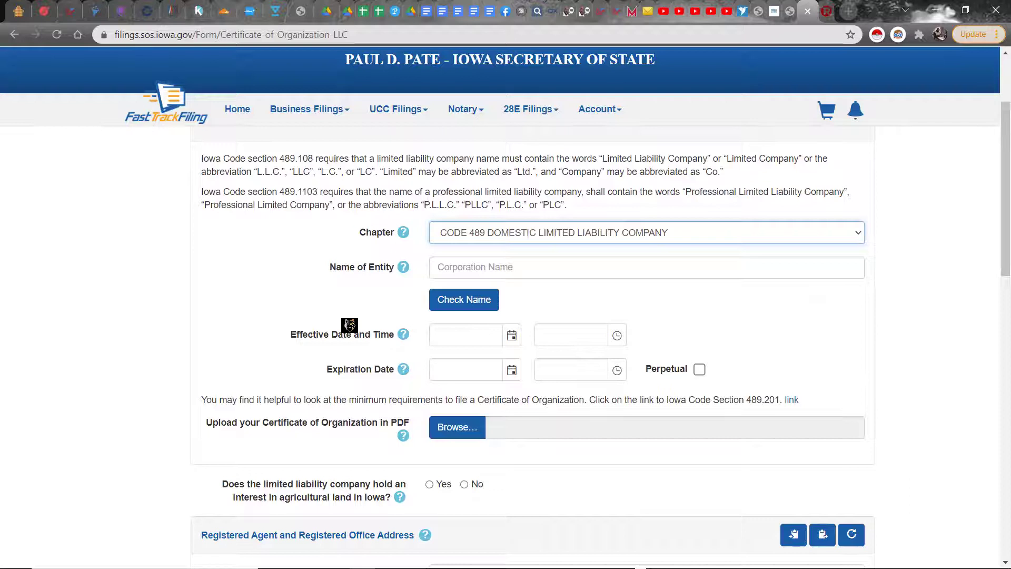
click(457, 335)
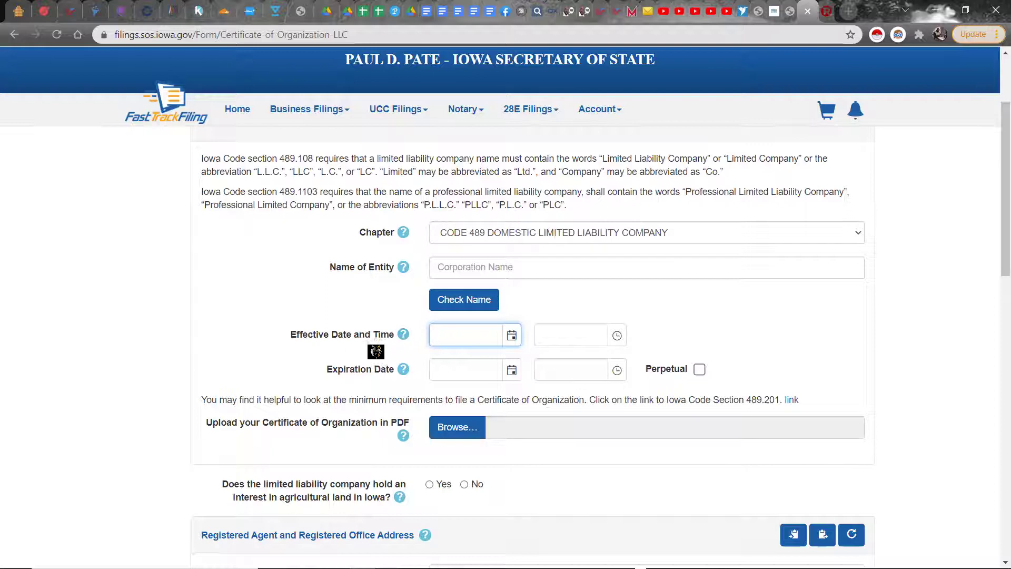
drag(292, 337, 402, 336)
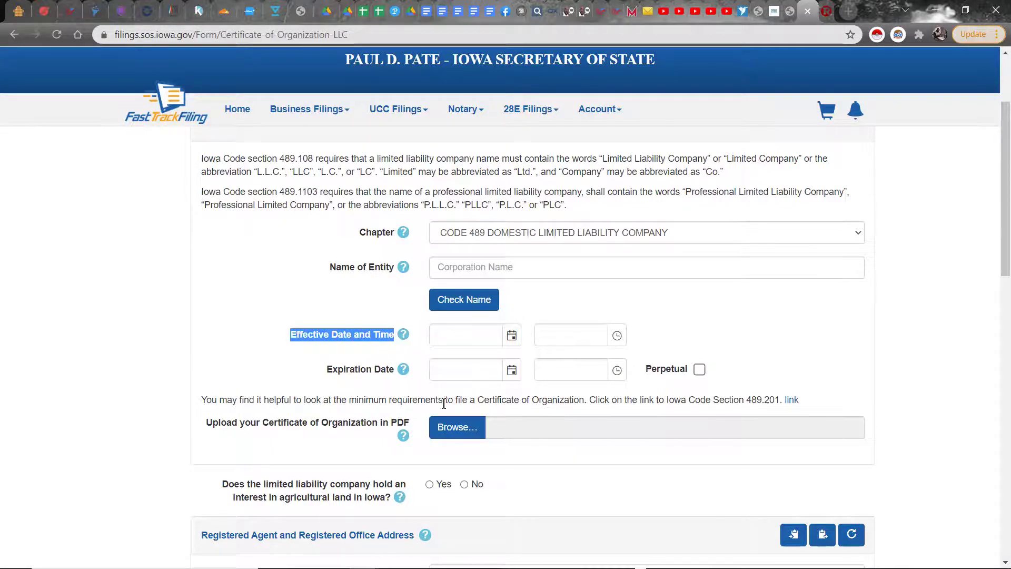
click(697, 373)
click(698, 370)
scroll(329, 400, down, 1)
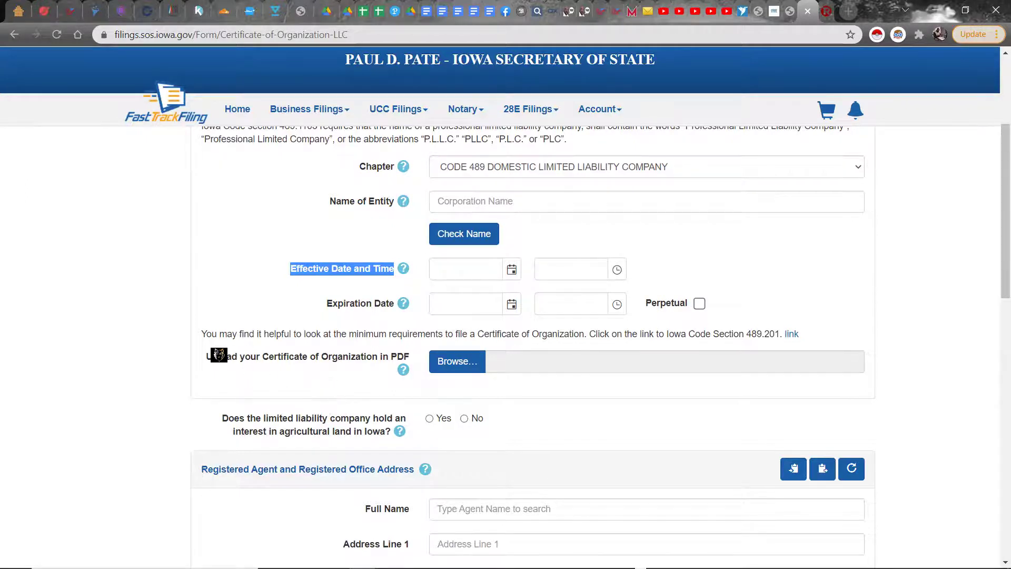
Examine the field for uploading the Certificate of Organization as a PDF.
drag(216, 360, 384, 378)
click(330, 384)
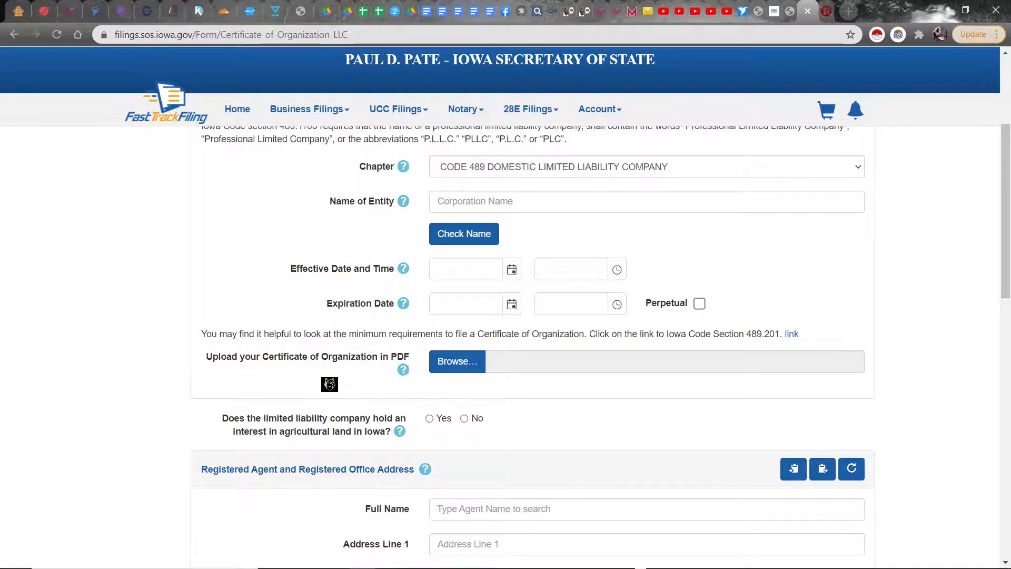
click(450, 364)
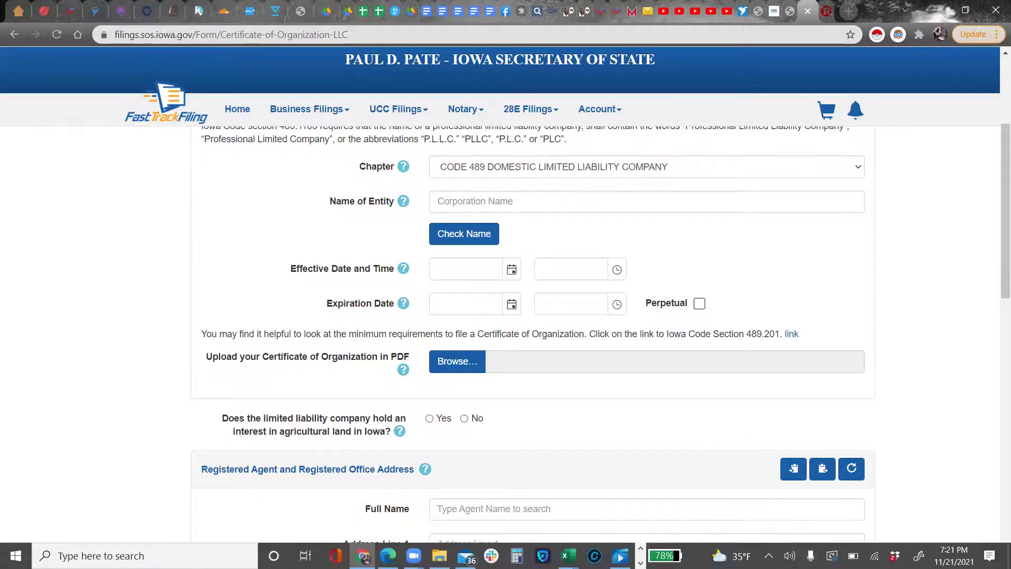
Switch to Word, try saving Certificate Of Organization Template as a PDF on the Desktop, cancel it and return to the filing form.
click(641, 564)
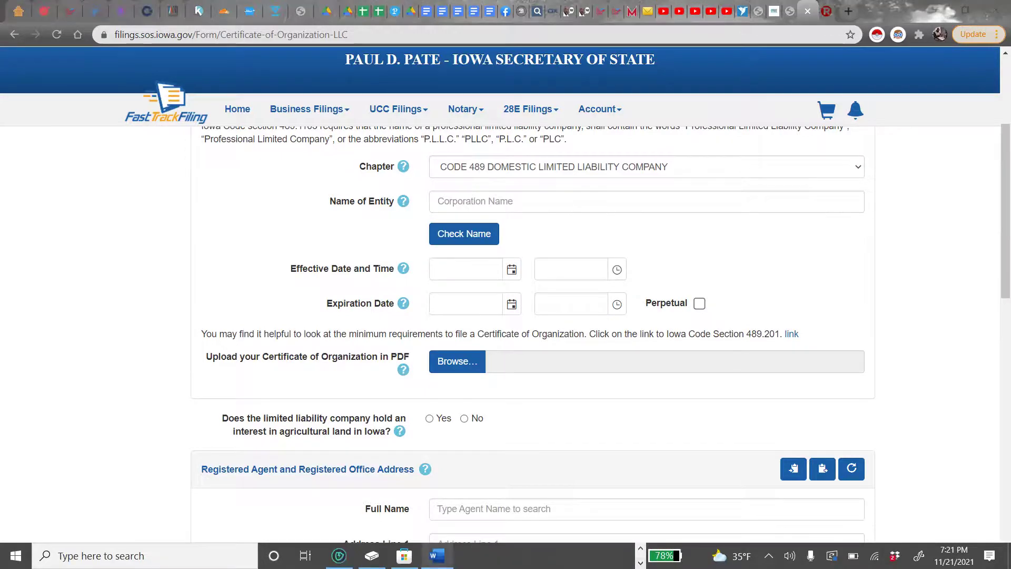
click(441, 556)
click(19, 32)
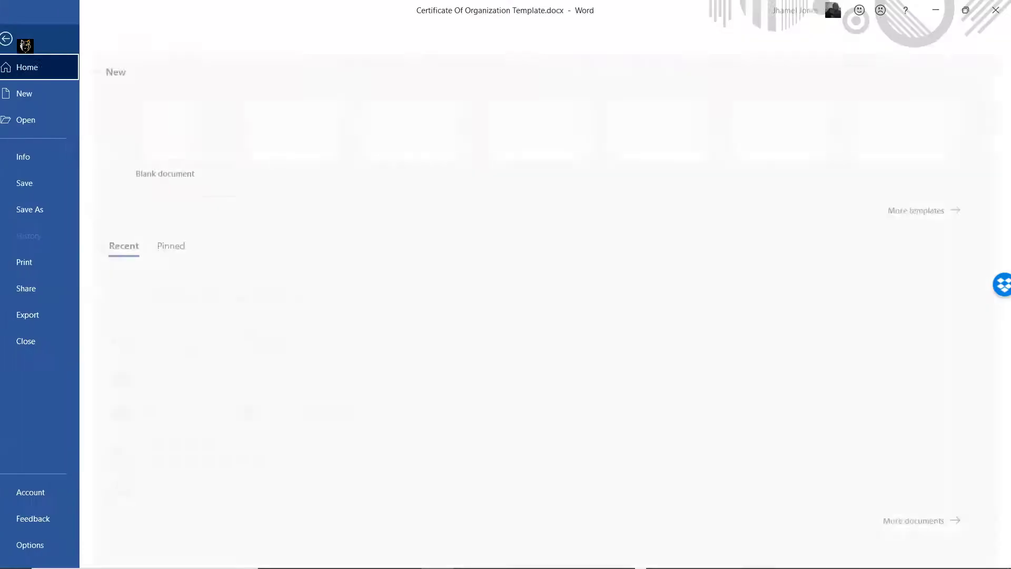
click(58, 214)
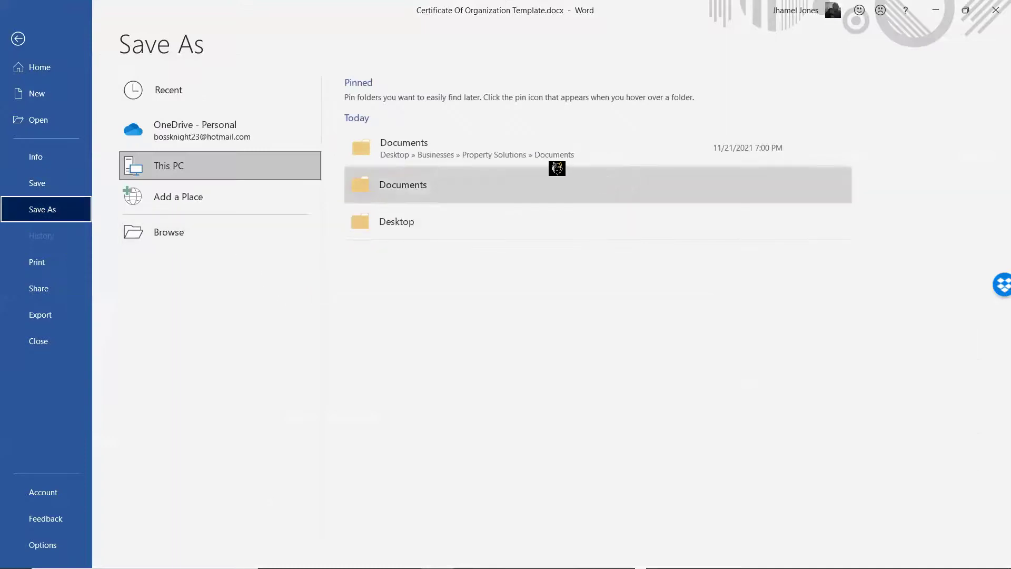
click(468, 221)
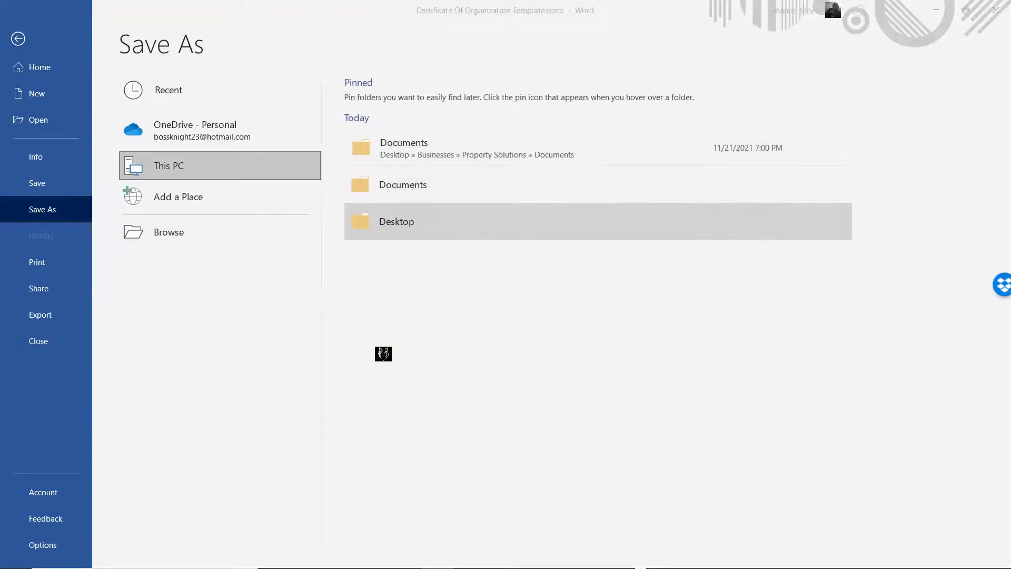
click(315, 239)
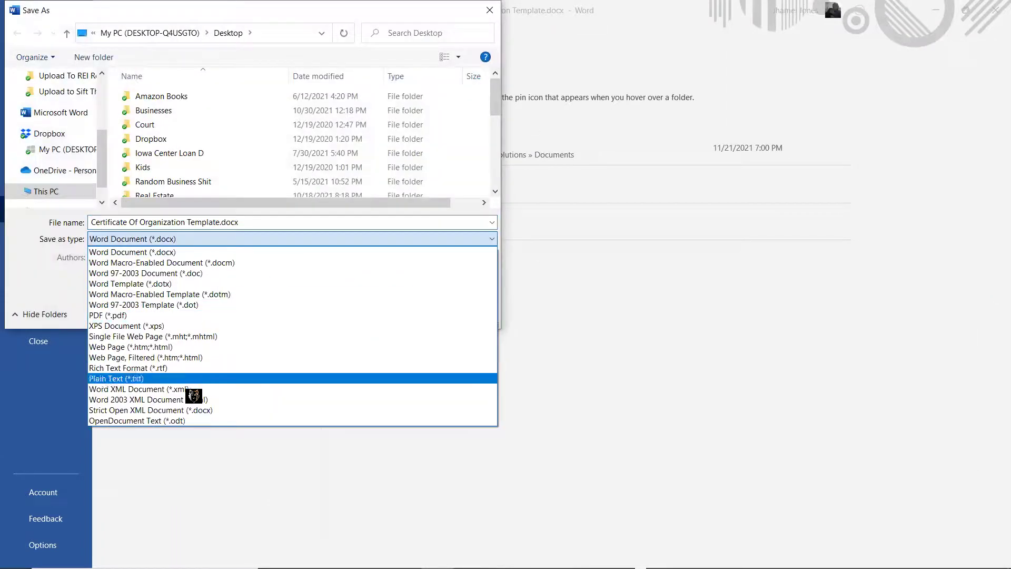
click(147, 316)
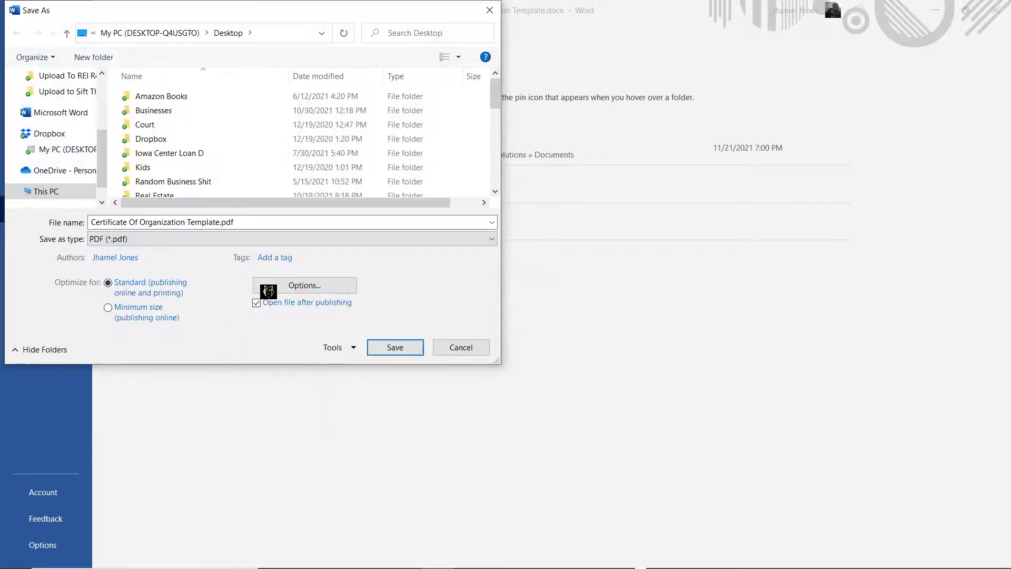
click(475, 349)
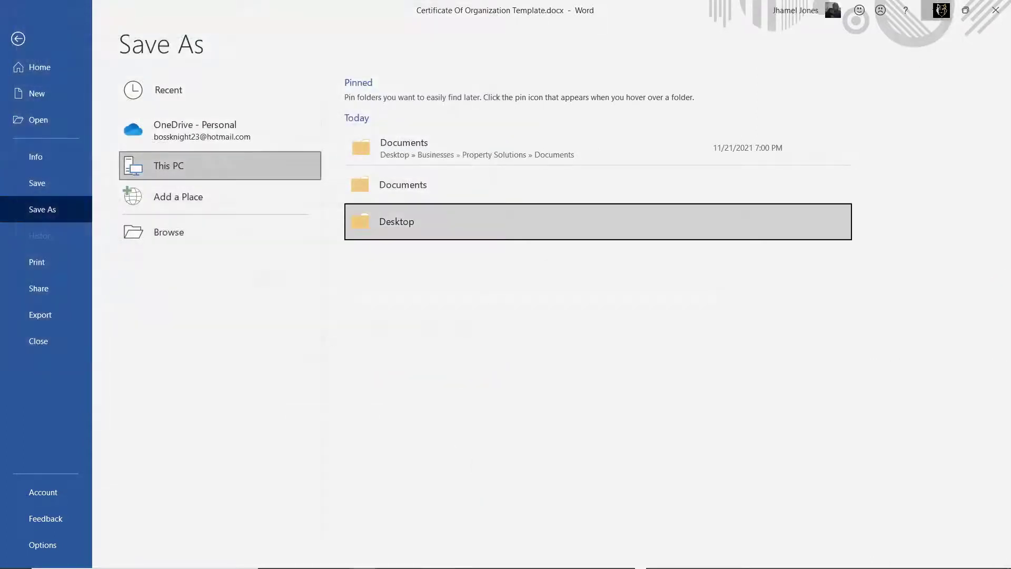
click(936, 10)
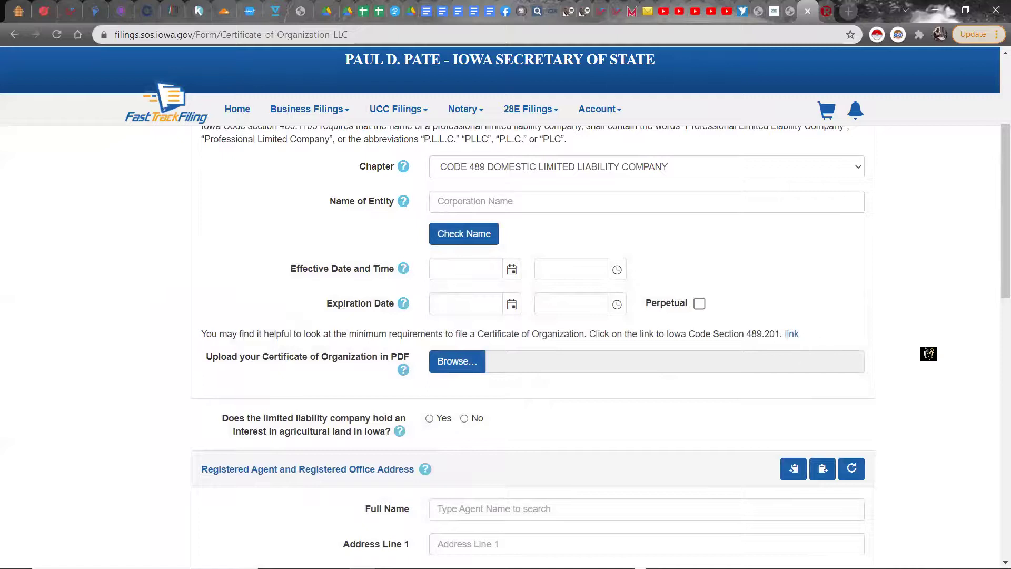
Look over the registered agent, principal office and its help text, organizer signature and filing fee sections of the form.
scroll(892, 343, down, 2)
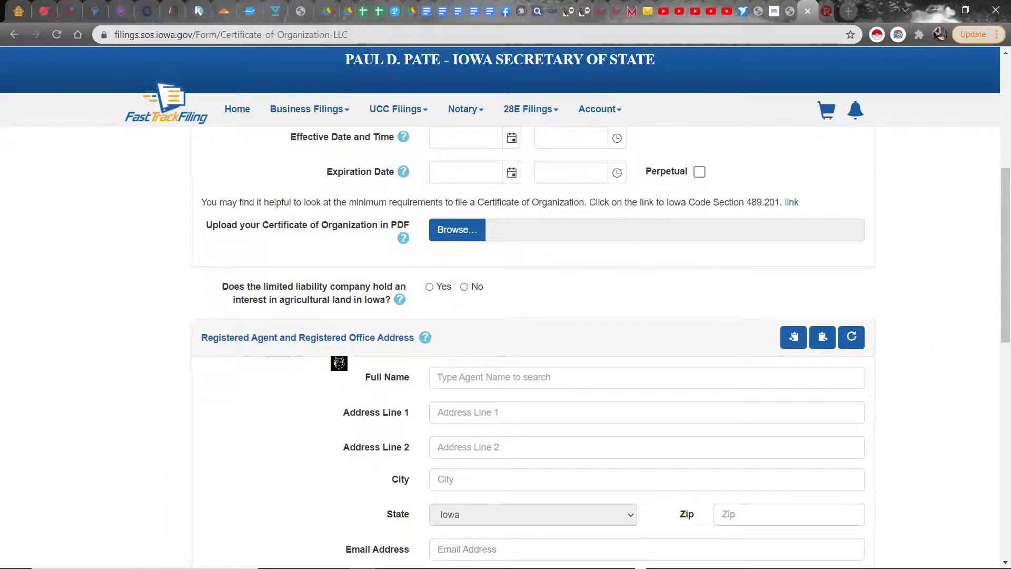
scroll(334, 360, down, 2)
scroll(228, 345, down, 3)
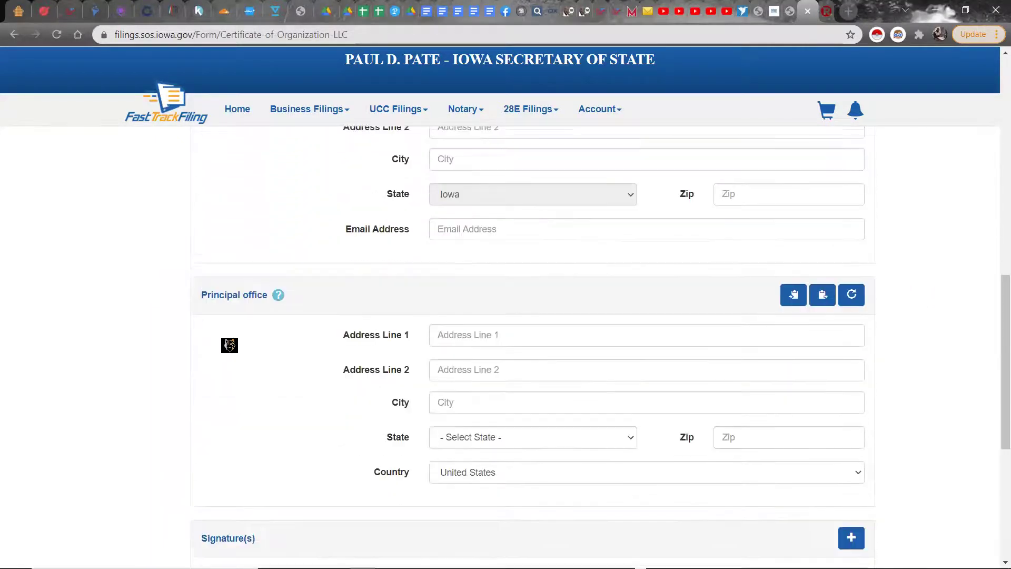
scroll(280, 343, up, 3)
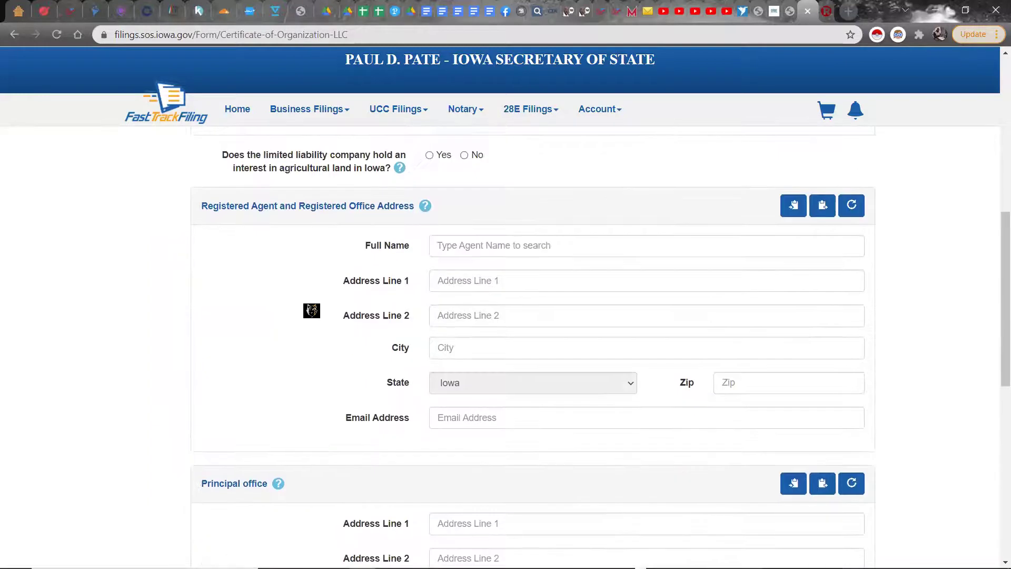
scroll(295, 368, down, 2)
click(279, 353)
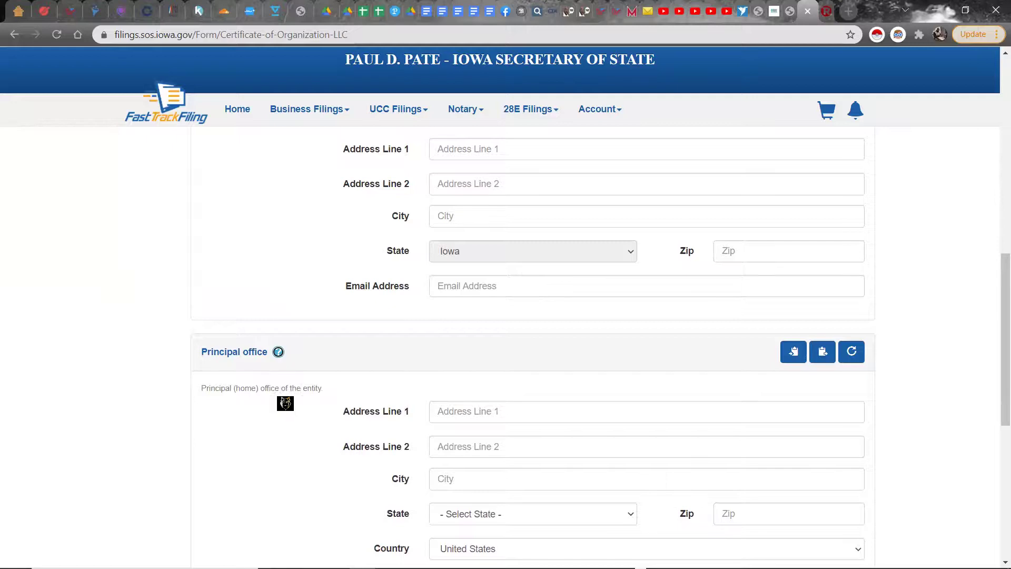
scroll(371, 374, down, 3)
scroll(373, 375, down, 5)
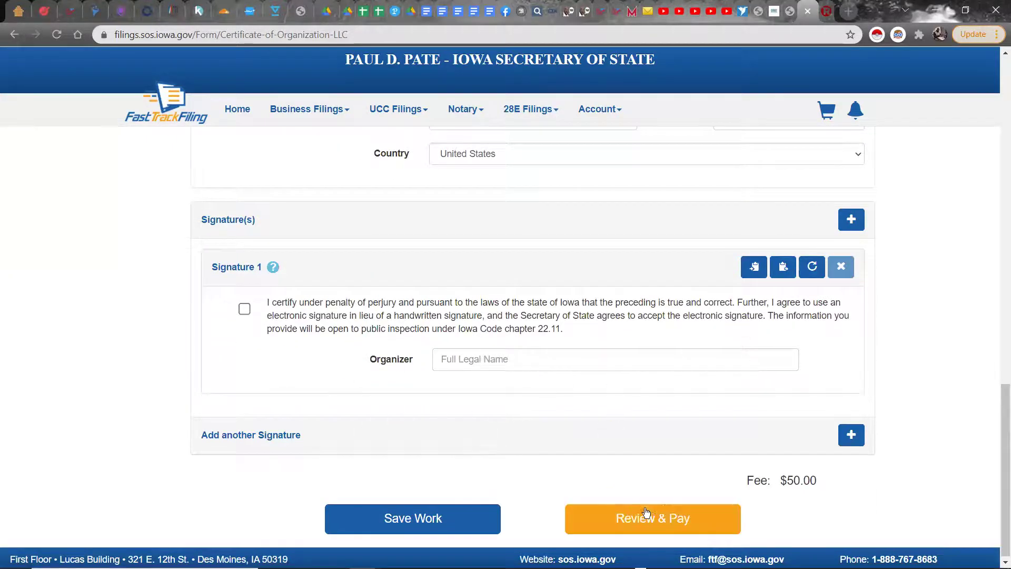
click(486, 361)
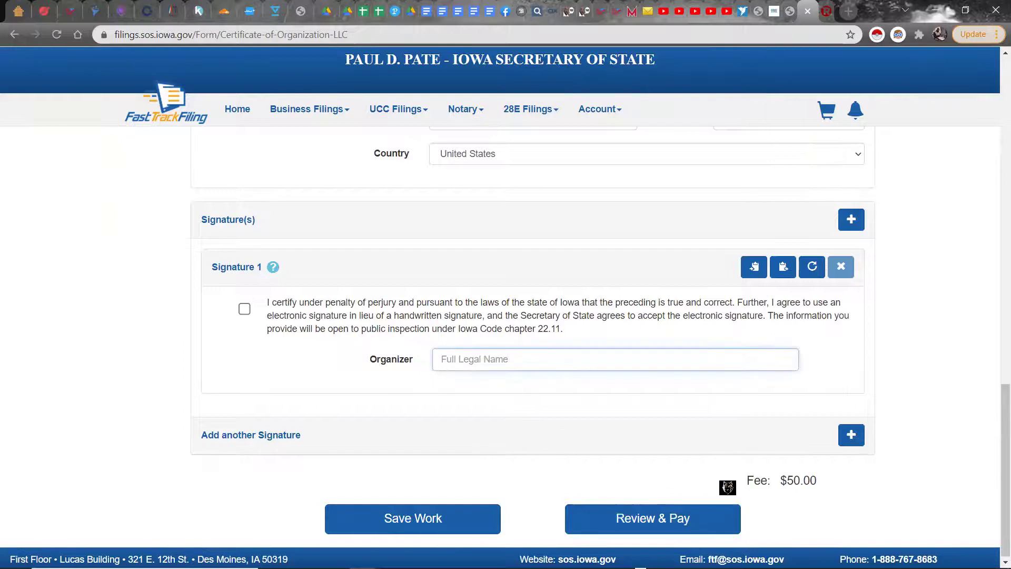
Return to the start of the form and reread its opening statement and the LLC naming requirements.
scroll(847, 350, up, 9)
scroll(847, 350, up, 10)
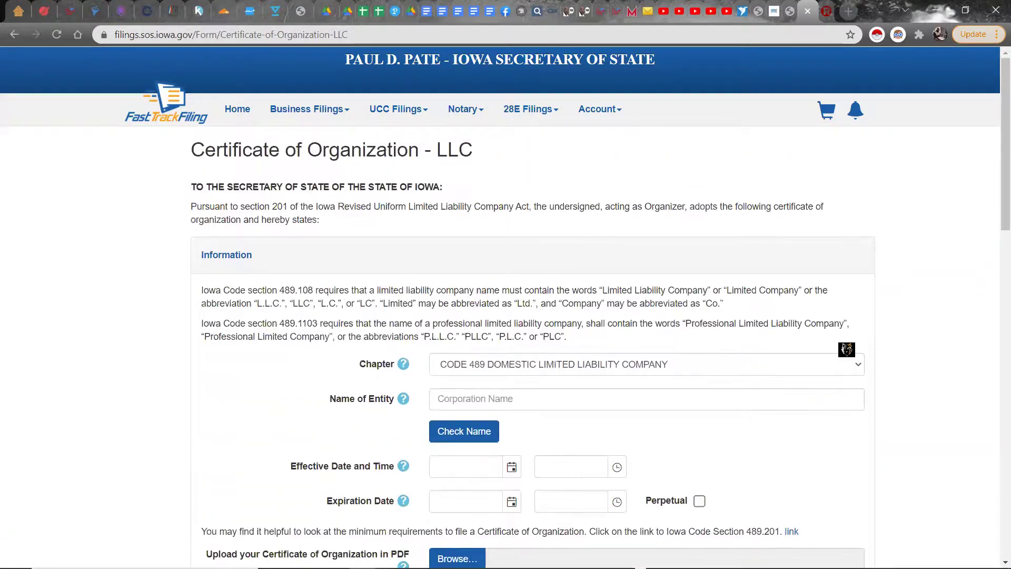
drag(190, 220, 191, 186)
click(316, 205)
drag(205, 291, 611, 340)
click(620, 344)
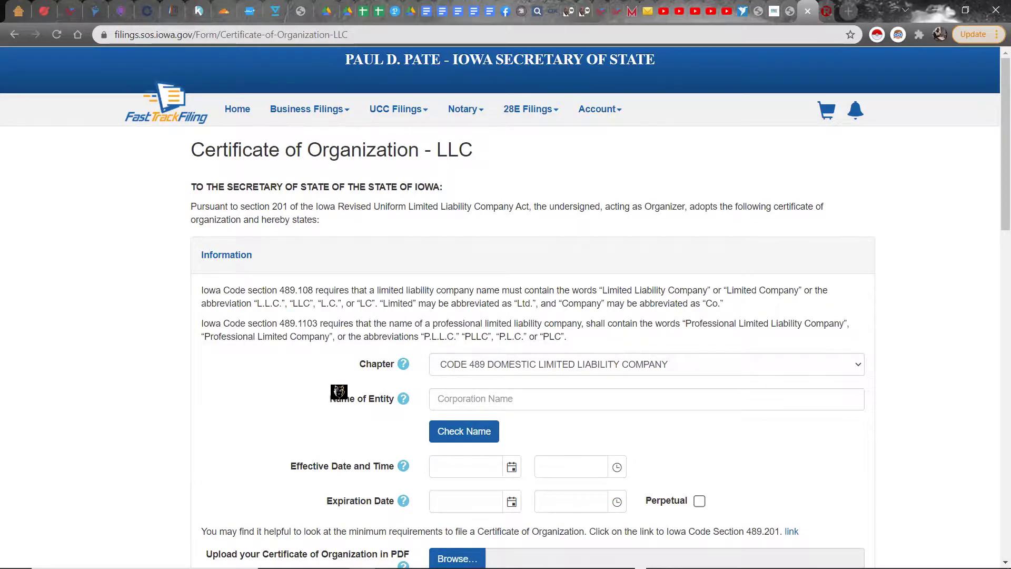
Review the entire Certificate of Organization form from the information section through to the signatures.
scroll(339, 391, down, 7)
scroll(338, 392, down, 8)
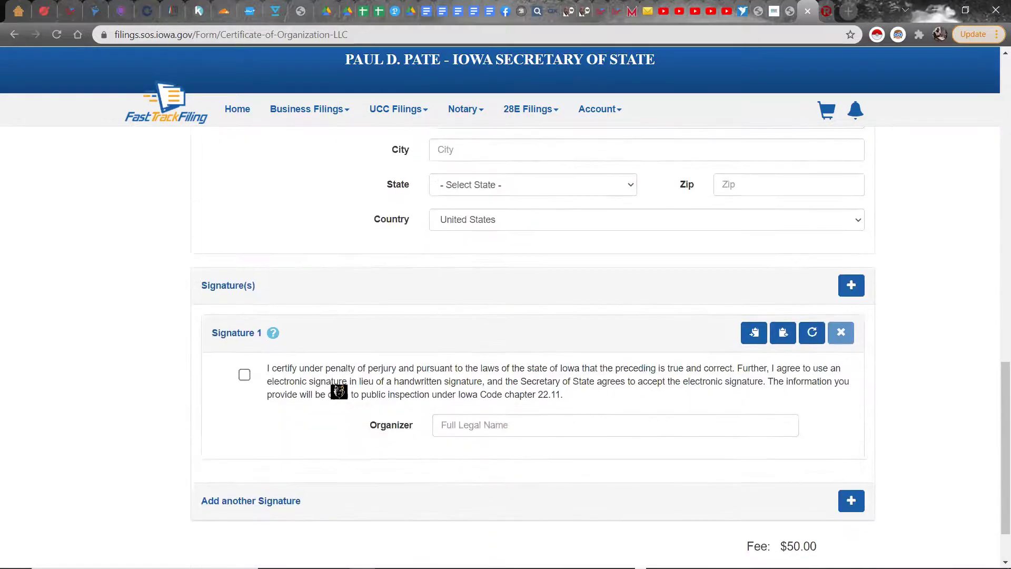
scroll(332, 387, up, 14)
scroll(330, 384, up, 1)
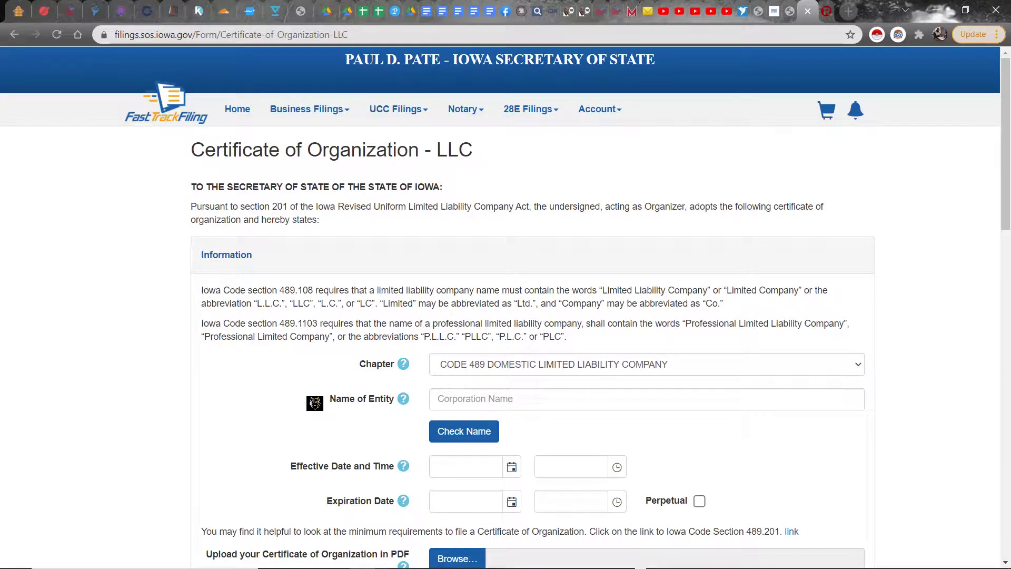
scroll(276, 377, down, 8)
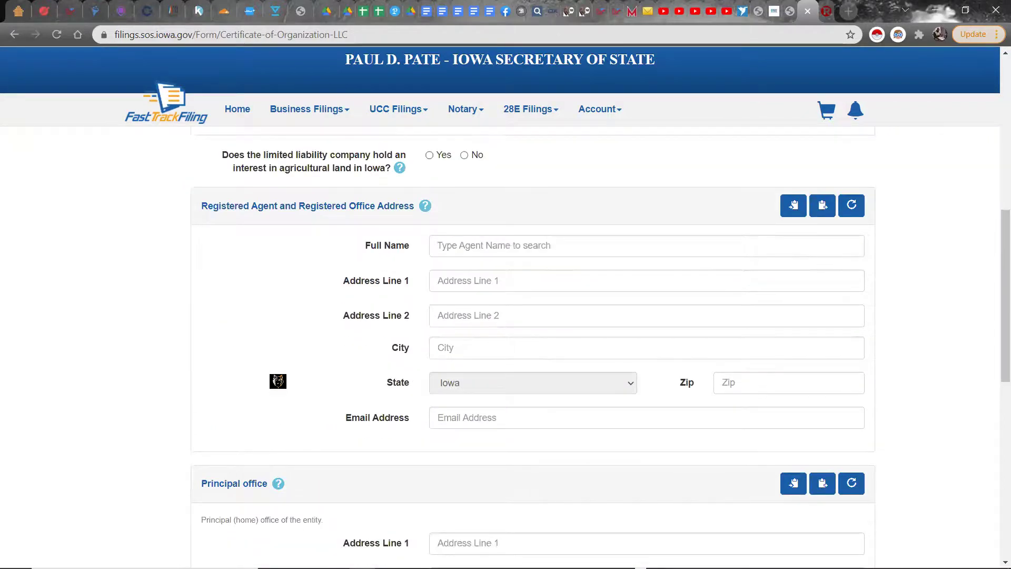
scroll(141, 404, up, 8)
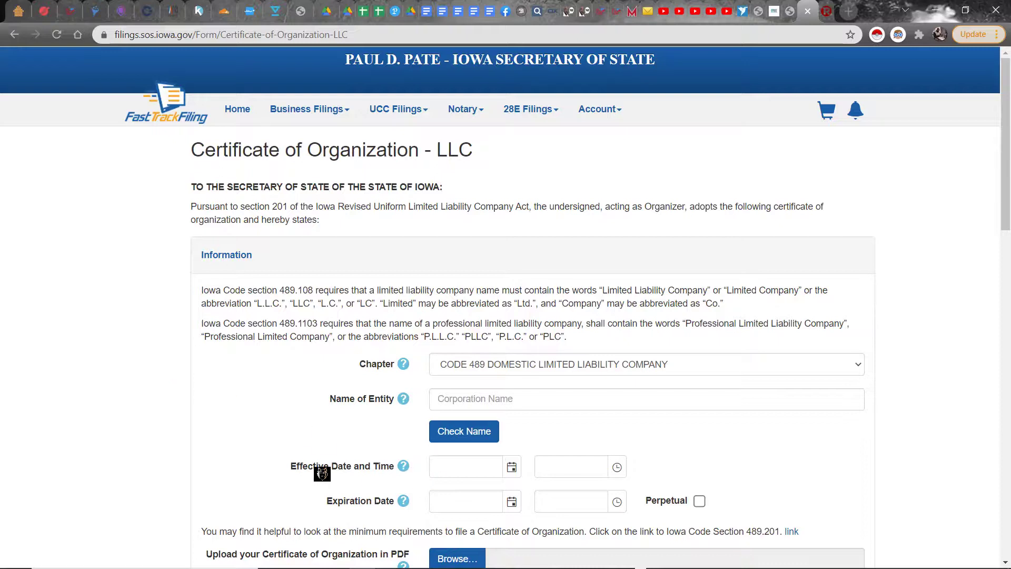
right_click(213, 408)
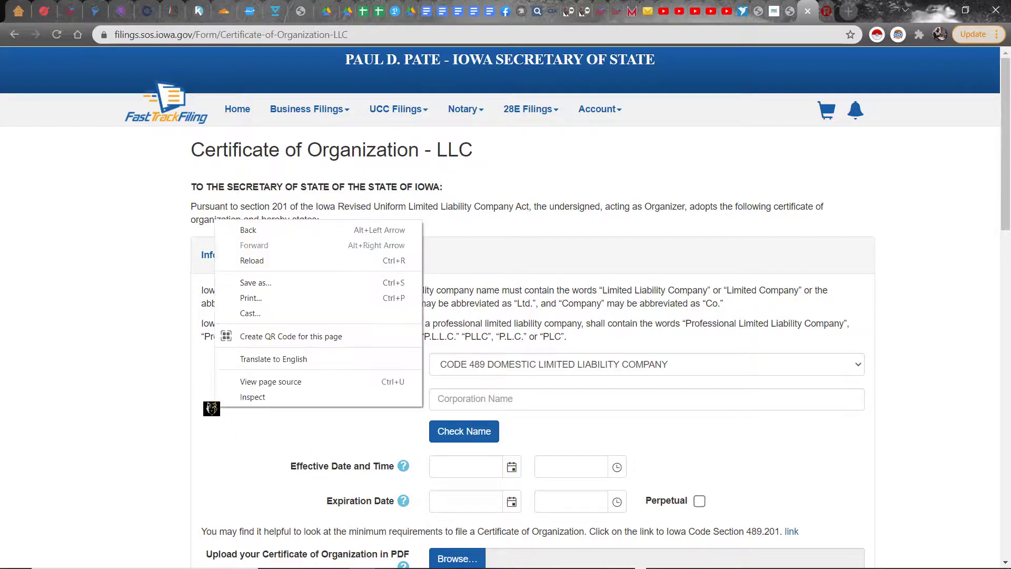
click(201, 402)
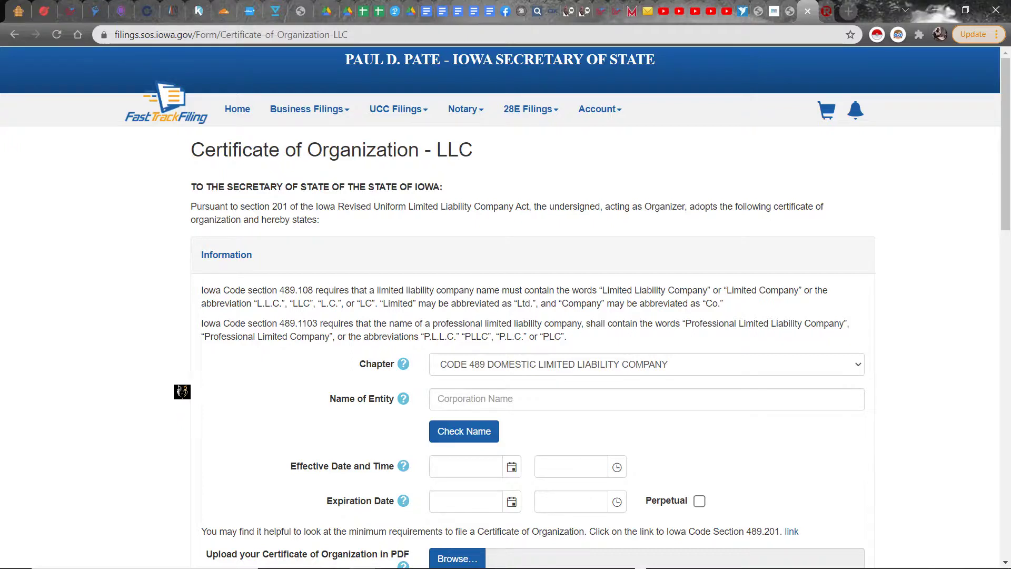
scroll(244, 393, down, 15)
scroll(245, 364, up, 15)
scroll(273, 395, down, 15)
scroll(277, 390, up, 15)
drag(200, 294, 636, 348)
click(584, 481)
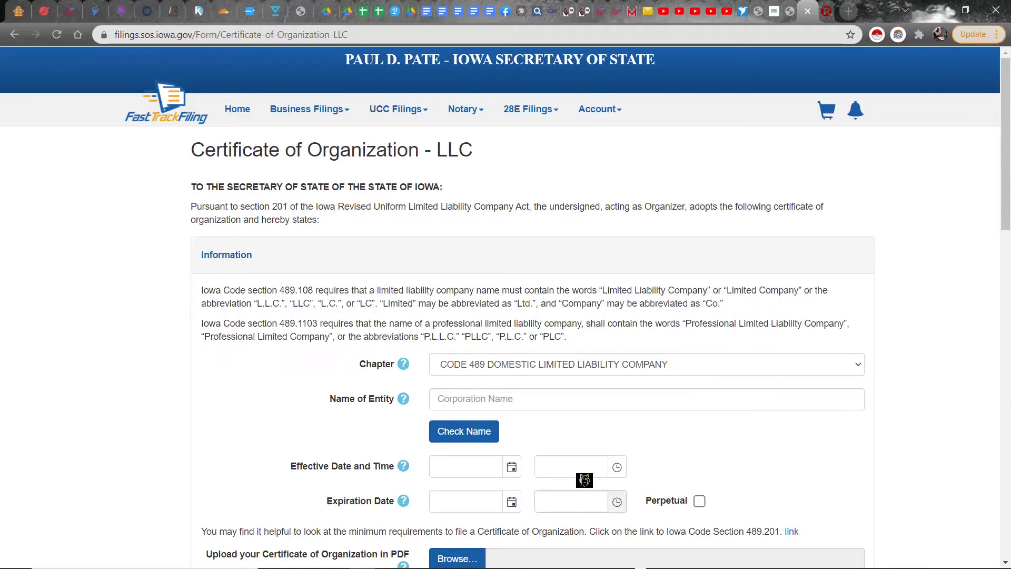